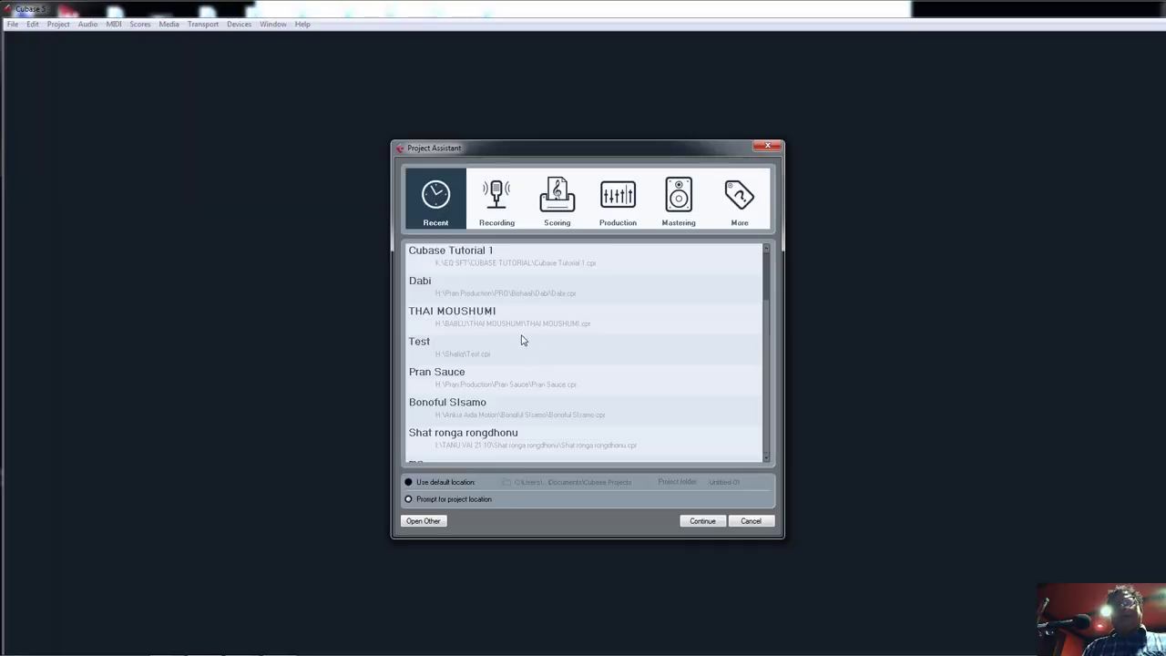
# Open the recent project THAI MOUSHUMI and clear the iZotope Ozone 4 window away from the arrangement
pyautogui.click(483, 318)
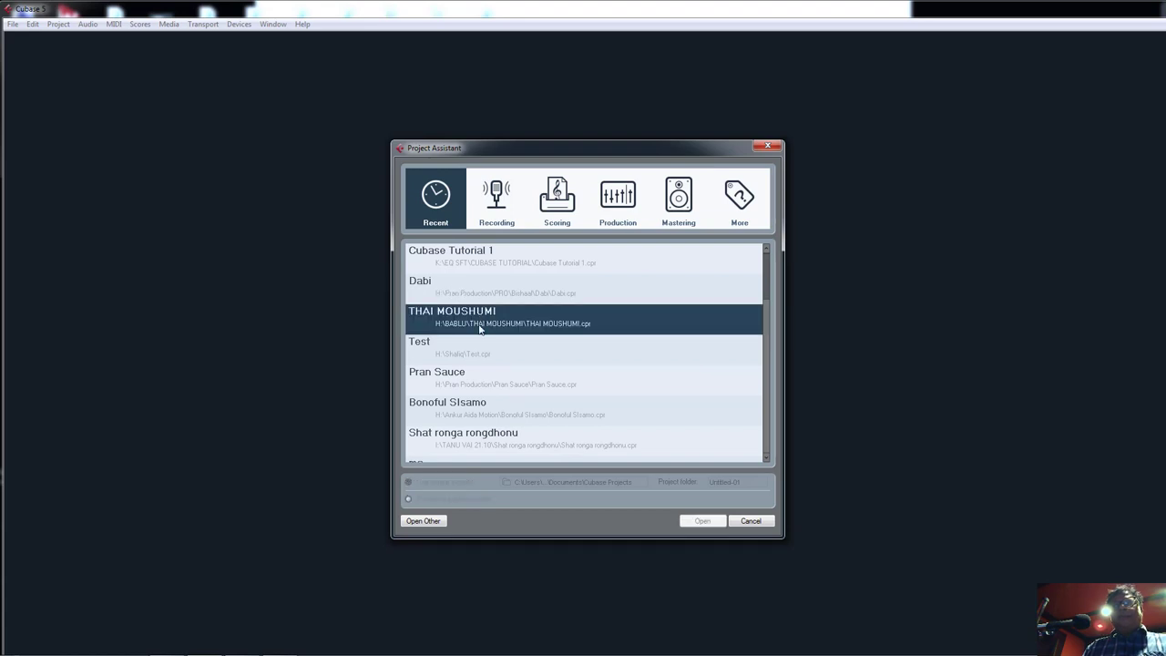
pyautogui.doubleClick(460, 314)
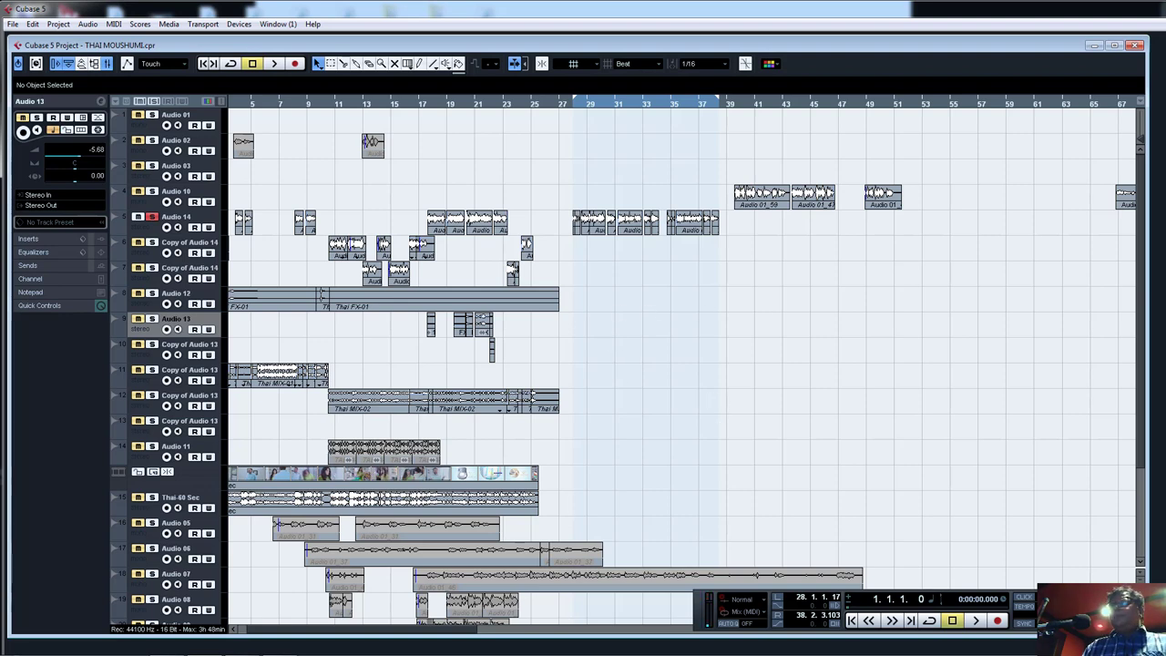
pyautogui.moveTo(987, 128); pyautogui.dragTo(656, 124)
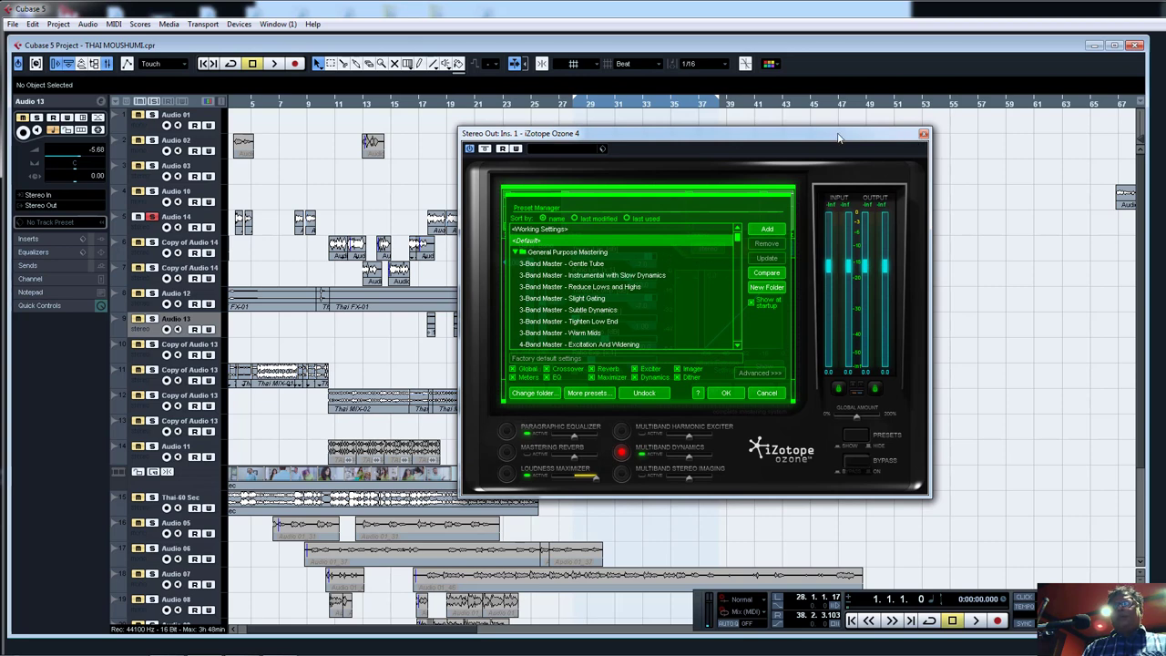
pyautogui.moveTo(839, 138); pyautogui.dragTo(1165, 191)
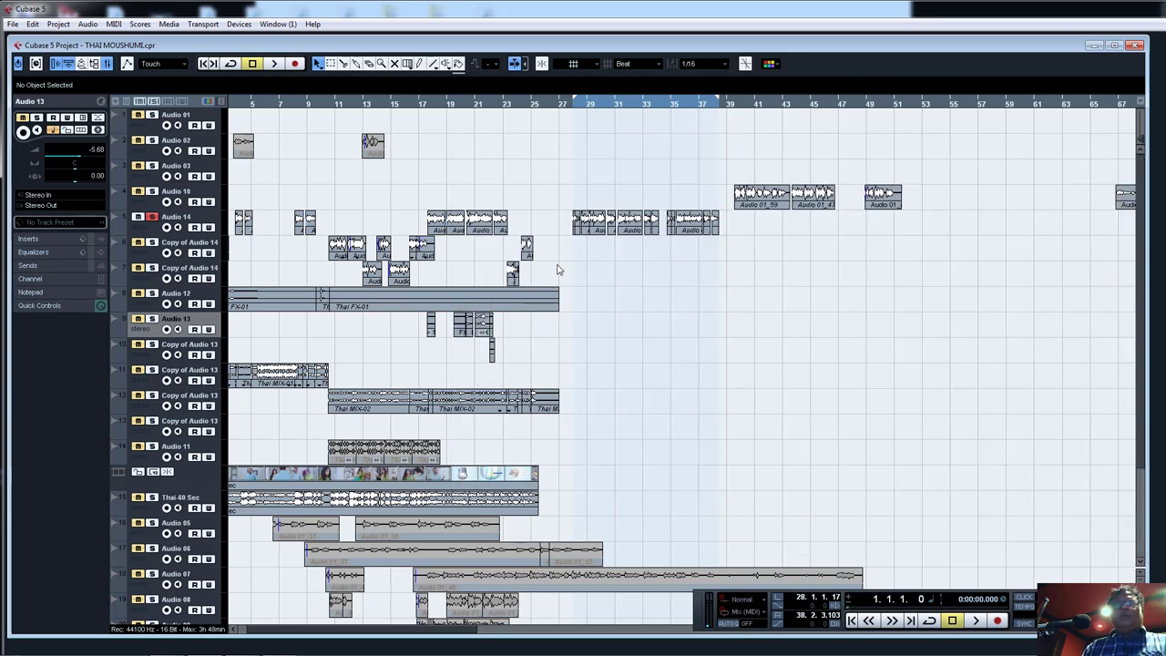
# Turn off solo on the Audio 14 track and examine how the audio clips are laid out along the timeline
pyautogui.click(152, 220)
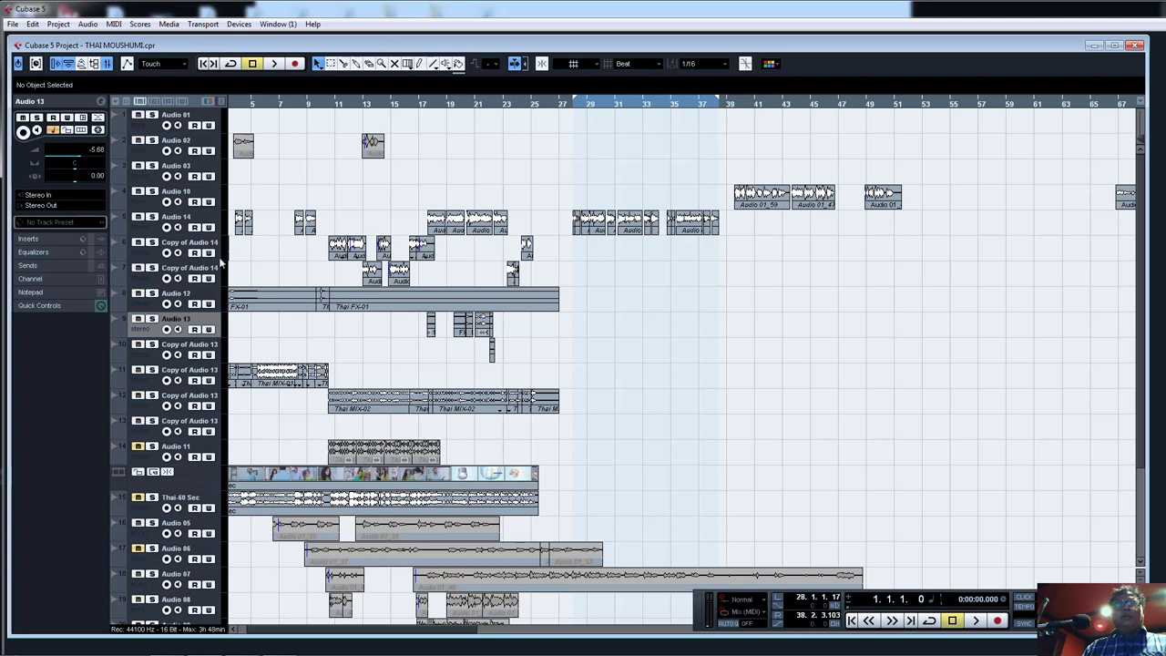
pyautogui.press('h')
pyautogui.press('h')
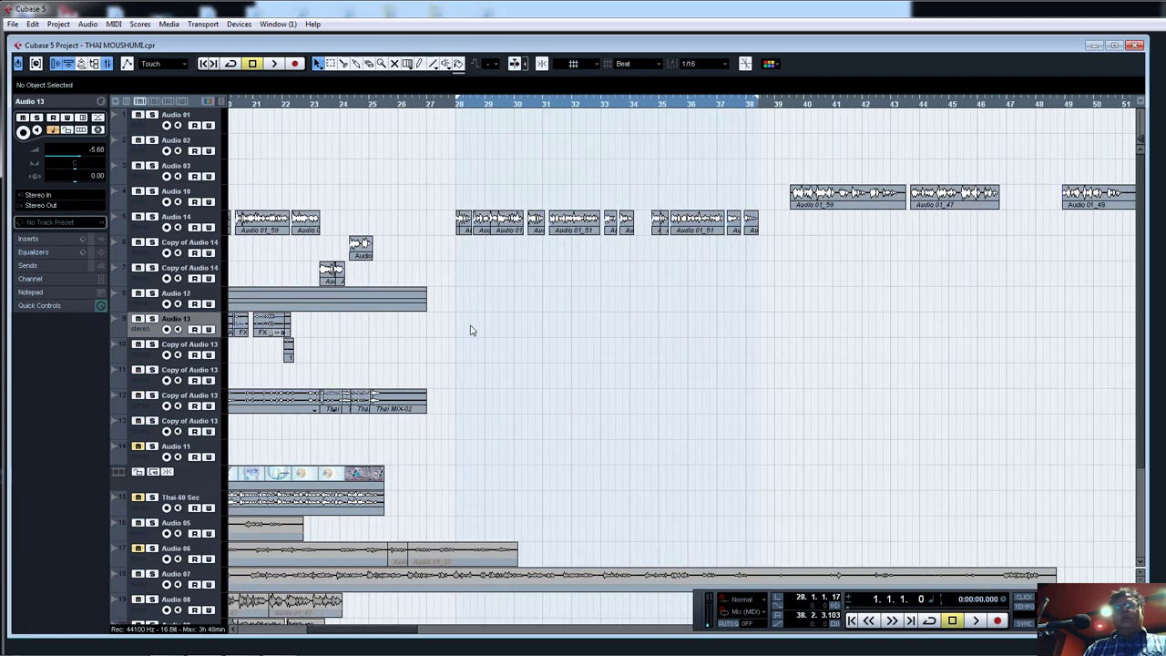
pyautogui.press('g')
pyautogui.press('g')
pyautogui.press('g')
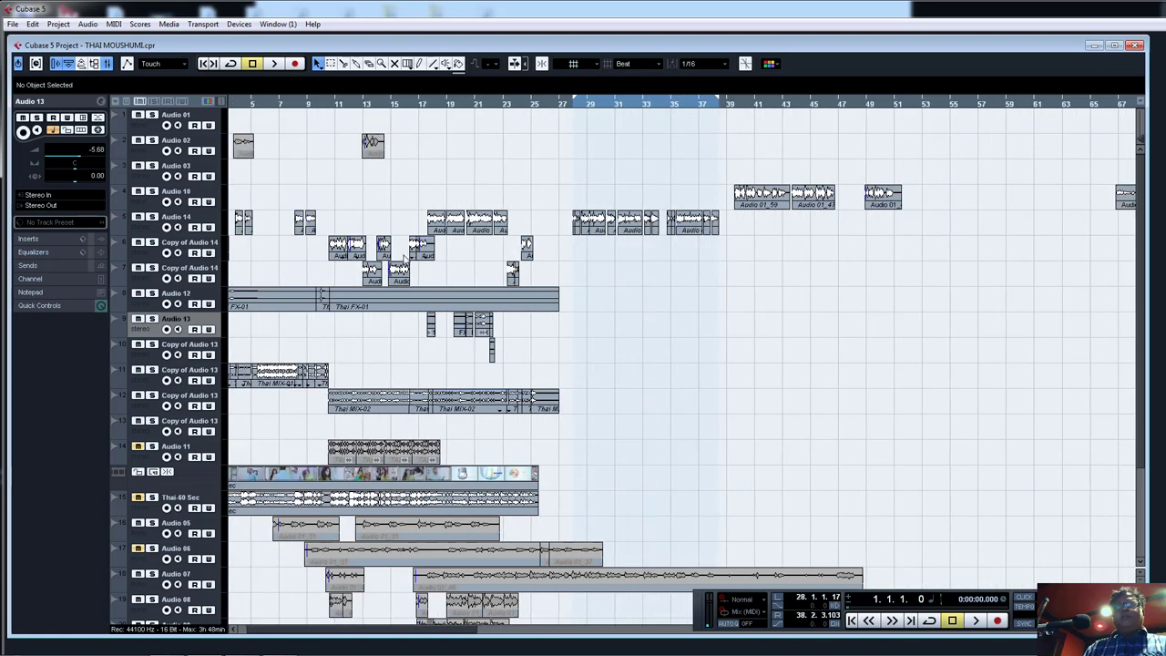
pyautogui.click(295, 104)
pyautogui.press('h')
pyautogui.press('h')
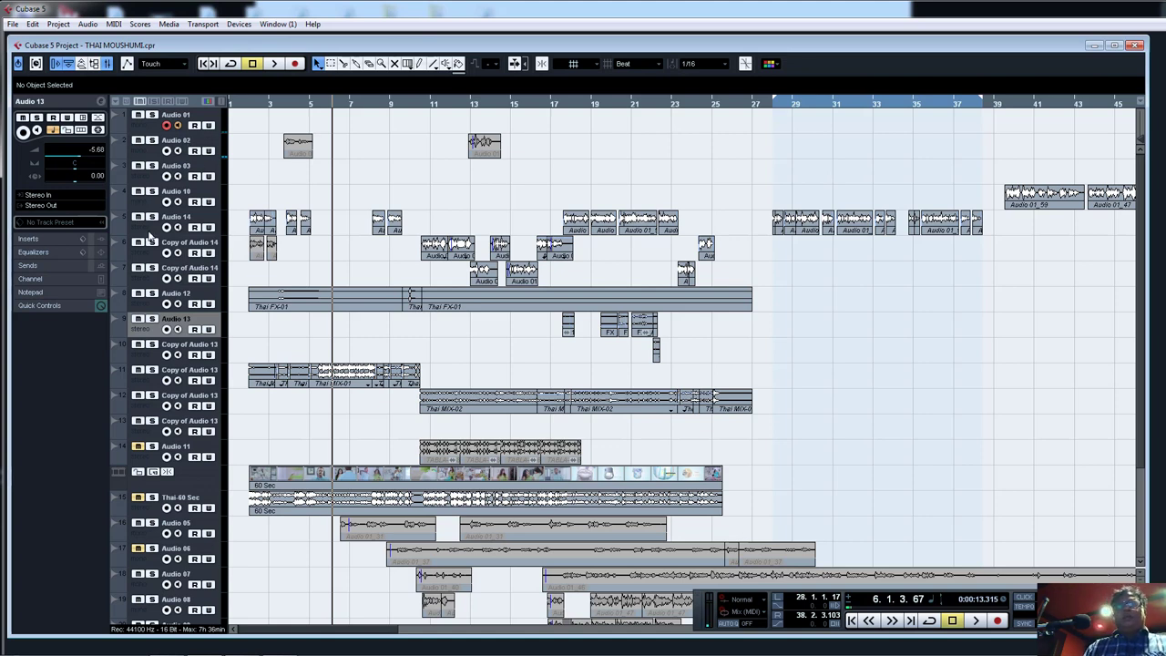
# Select the Audio 14 track and play a short passage from the beginning of its clips at about bar 2
pyautogui.click(183, 234)
pyautogui.click(246, 105)
pyautogui.press('space')
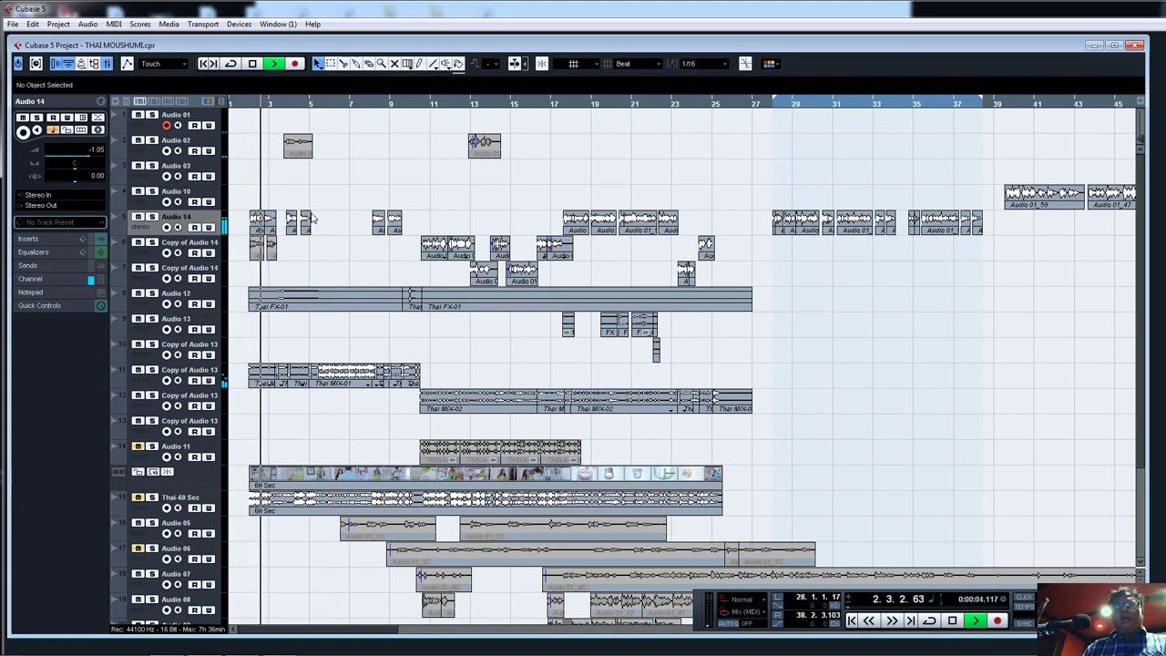
pyautogui.press('space')
# Move the playback cursor to bars 4, 11 and 12, and close the THAI MOUSHUMI project without saving
pyautogui.click(293, 106)
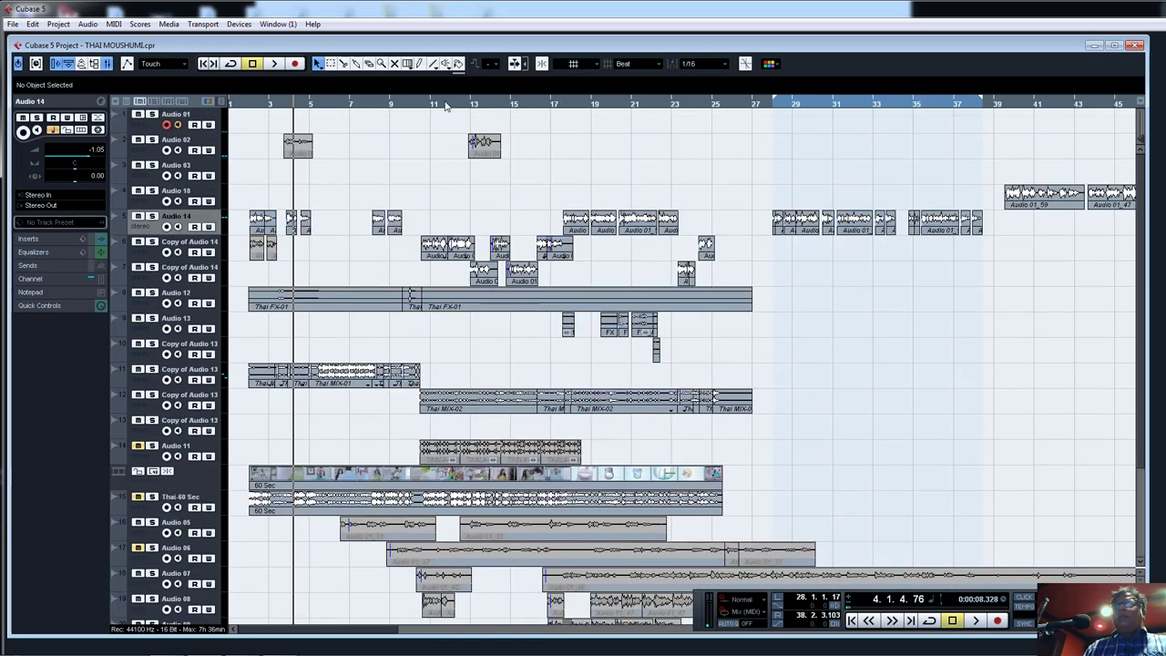
pyautogui.click(445, 106)
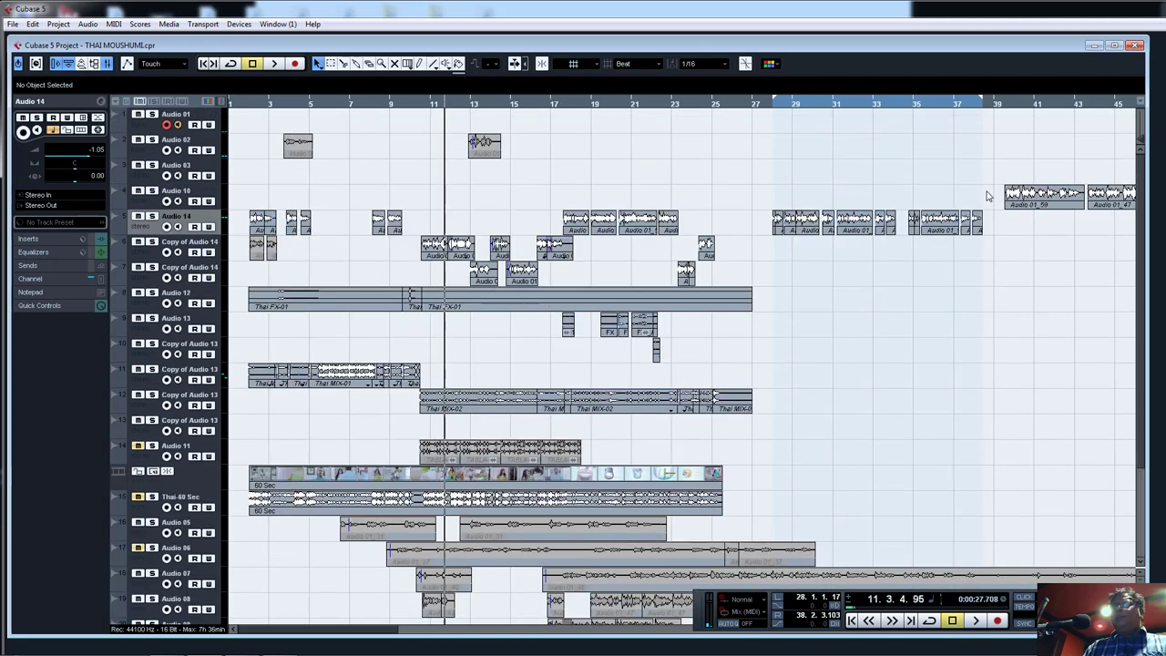
pyautogui.click(469, 106)
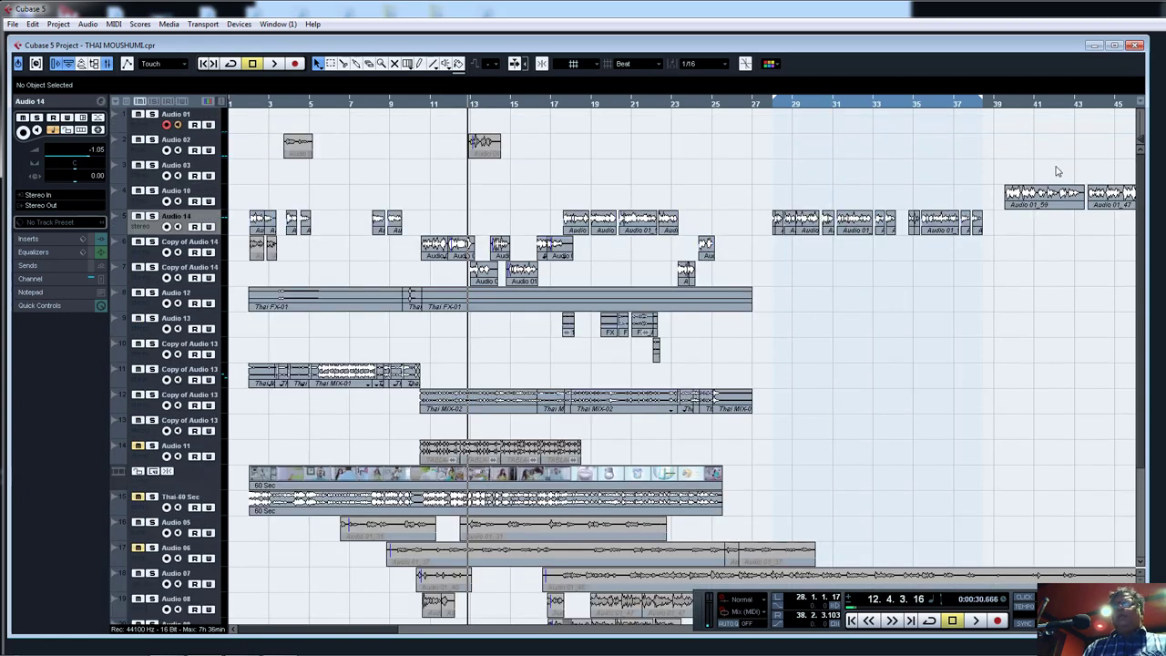
pyautogui.click(1134, 45)
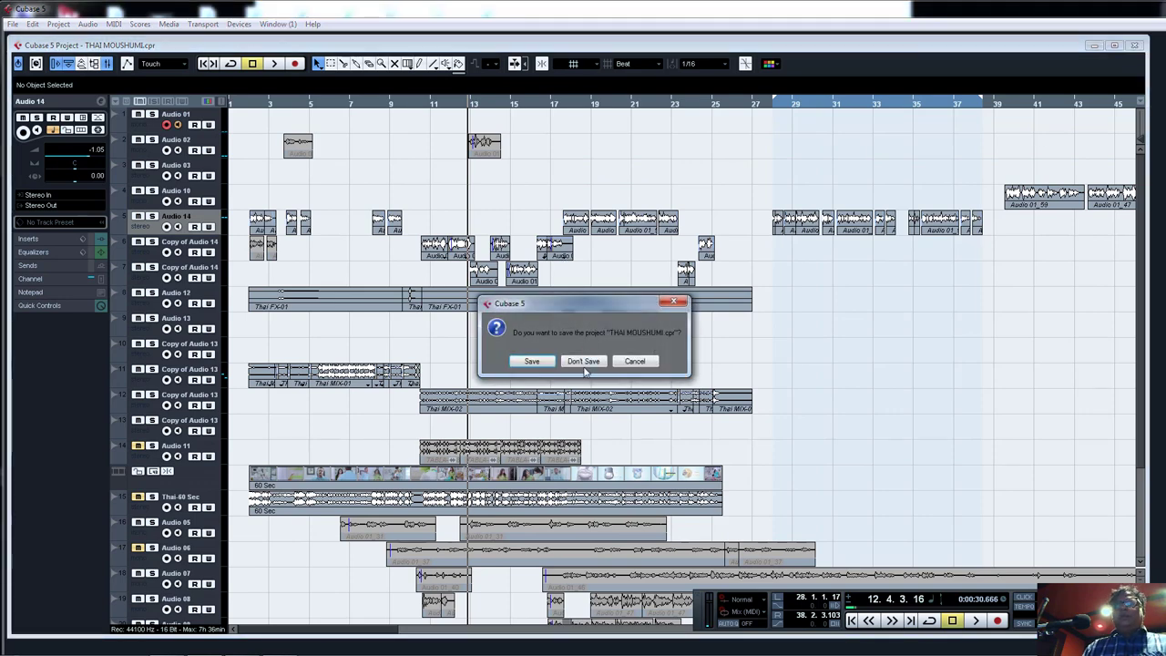
pyautogui.click(583, 361)
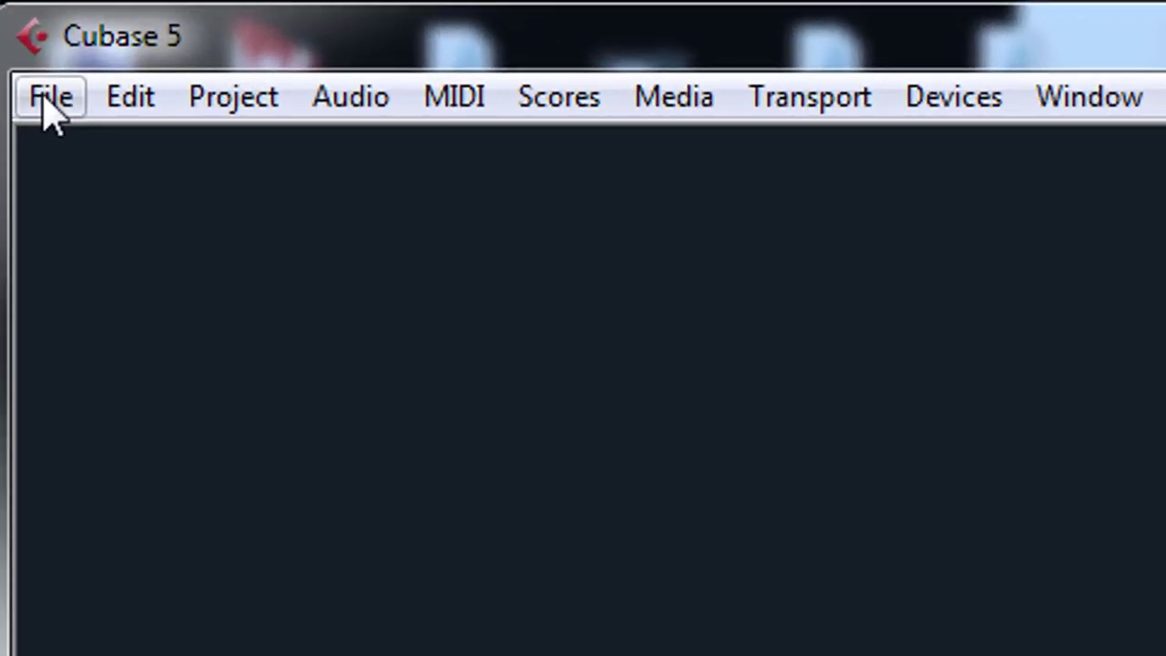
# Create a new project from the Empty template, with CUBASE TUTORIAL inside EQ SFT on drive K as its project folder
pyautogui.click(52, 99)
pyautogui.click(119, 176)
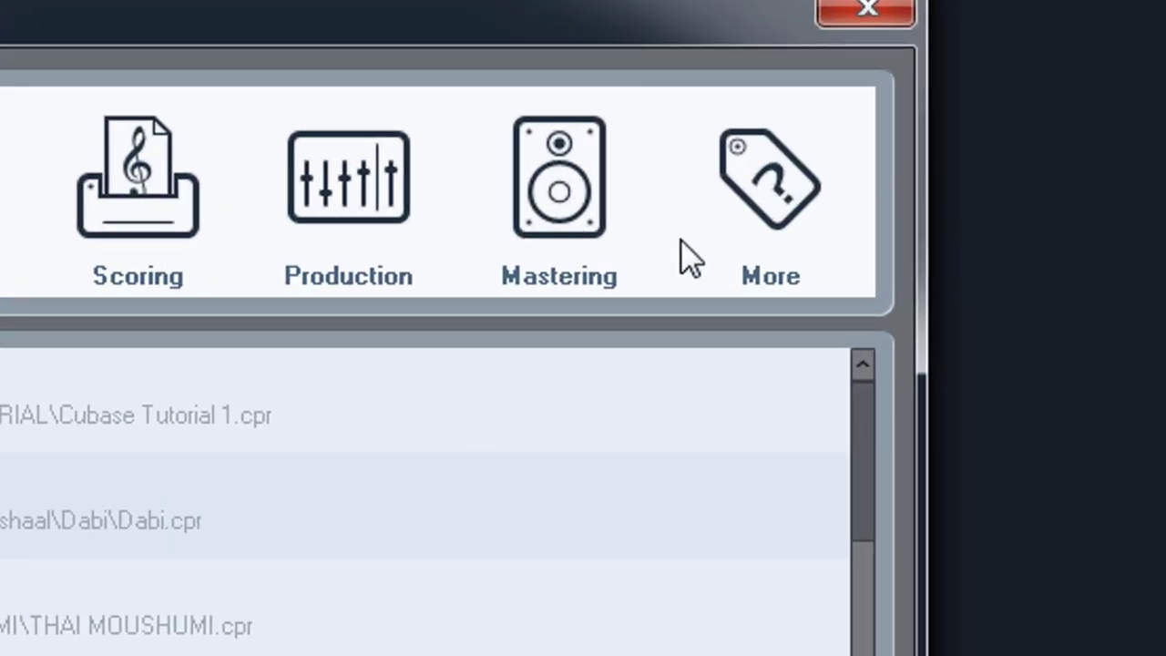
pyautogui.click(739, 199)
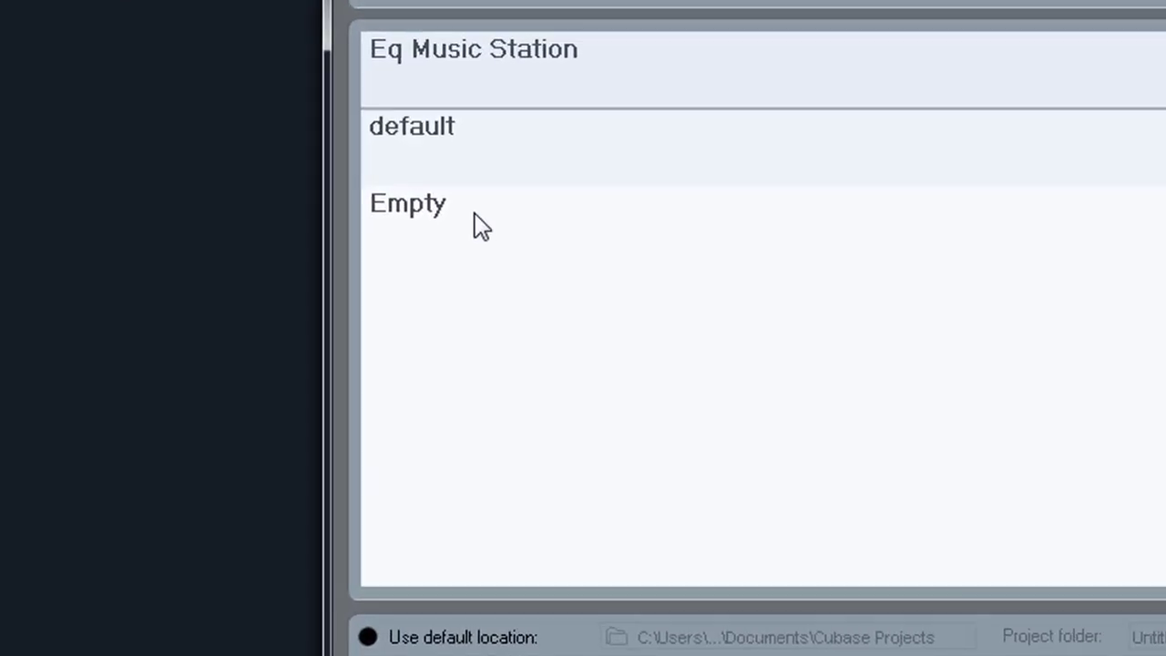
pyautogui.doubleClick(428, 215)
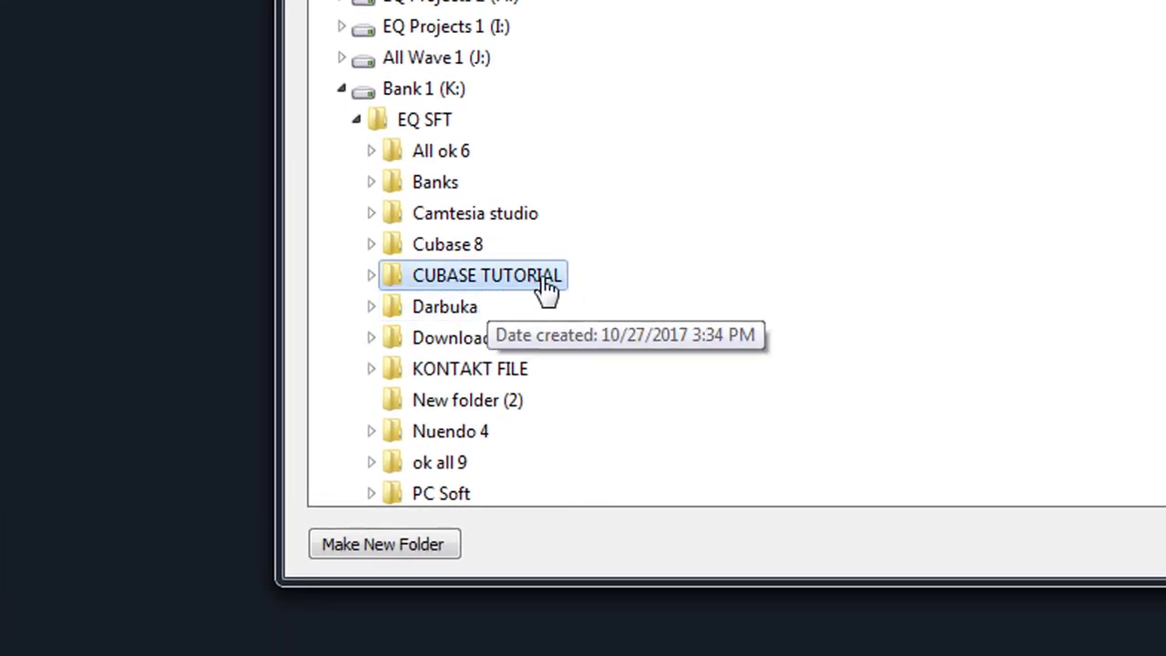
pyautogui.click(425, 280)
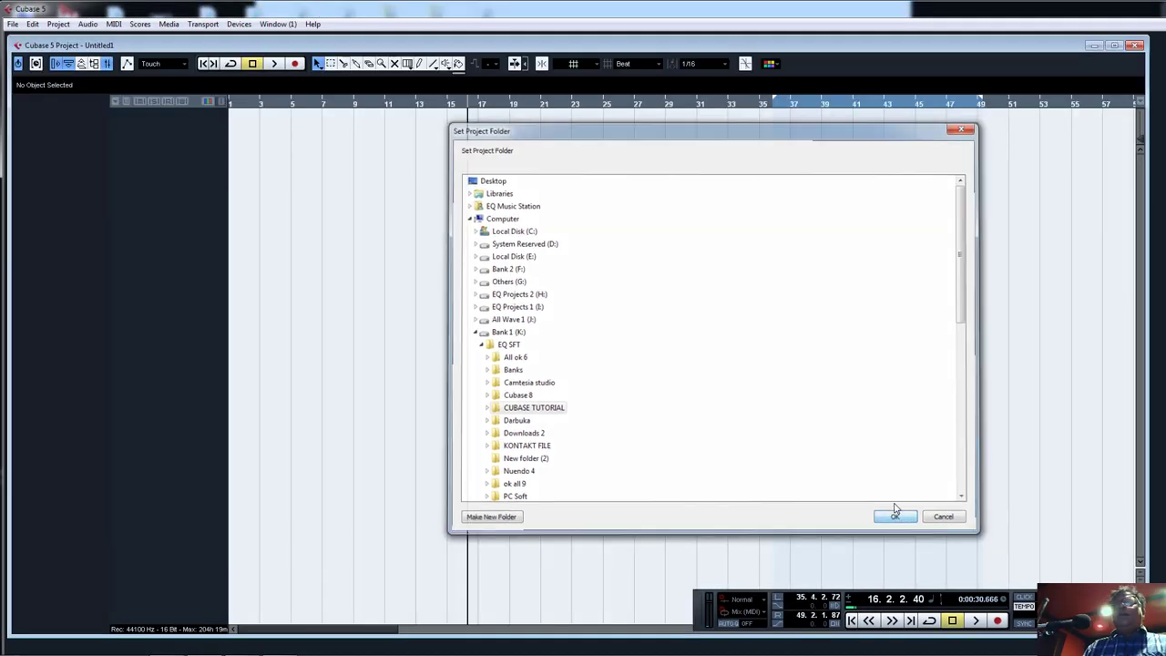
pyautogui.click(895, 514)
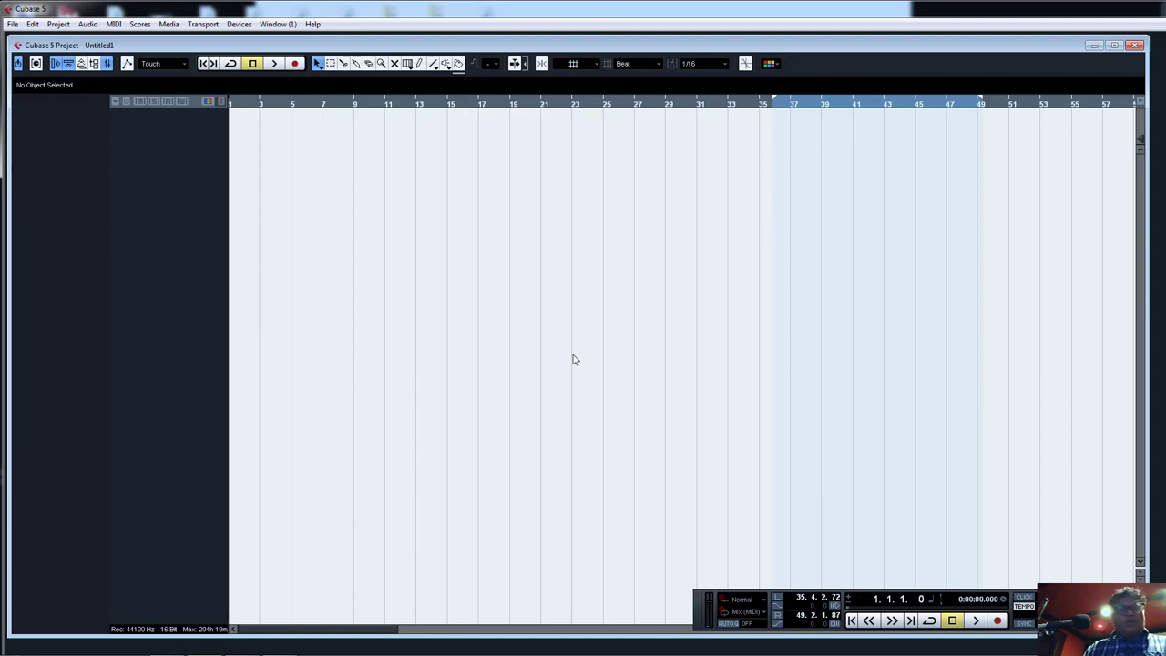
# Save the project as Cubase Tutorial 1 in the CUBASE TUTORIAL folder, replacing the existing file
pyautogui.hotkey('ctrl', 's')
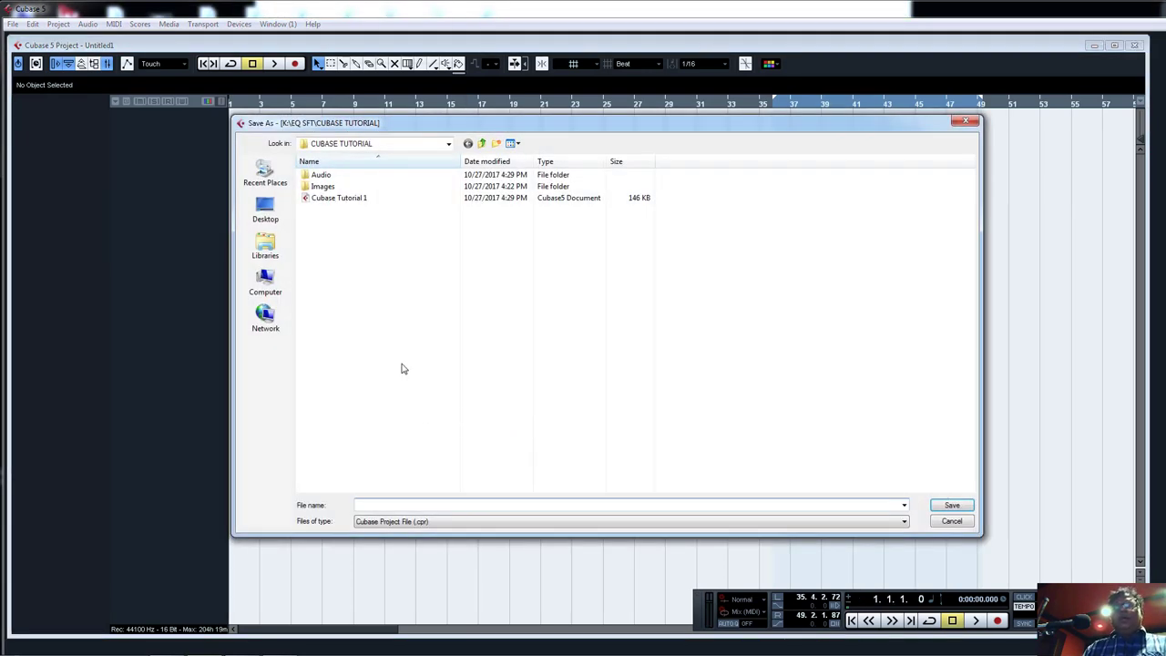
pyautogui.click(338, 199)
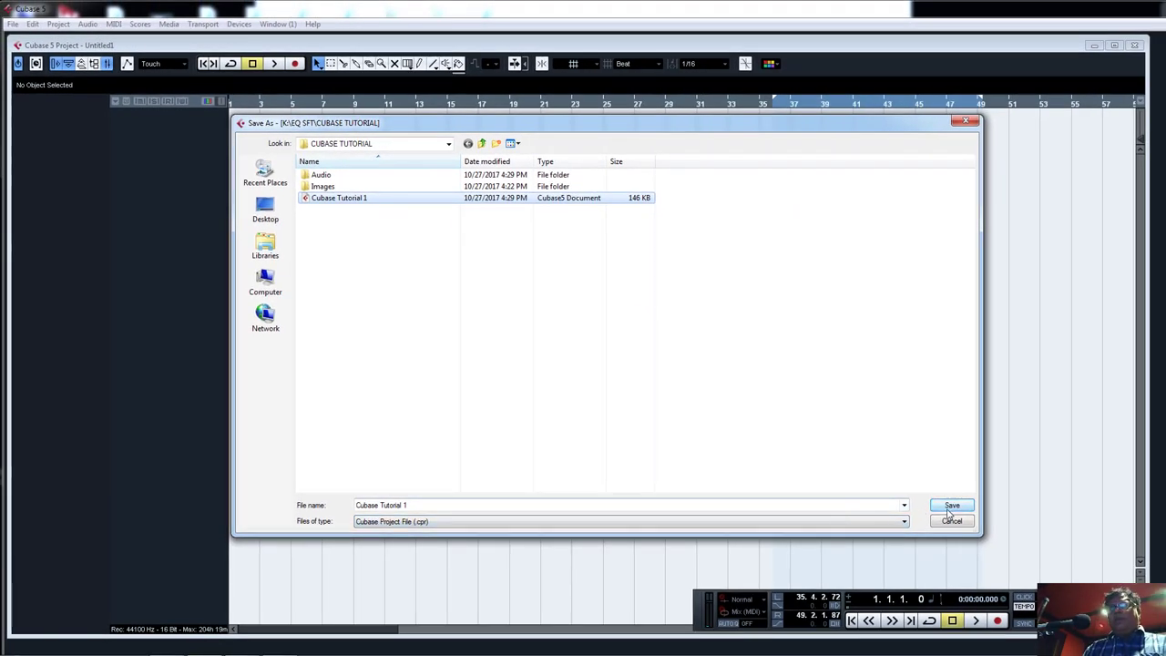
pyautogui.click(950, 507)
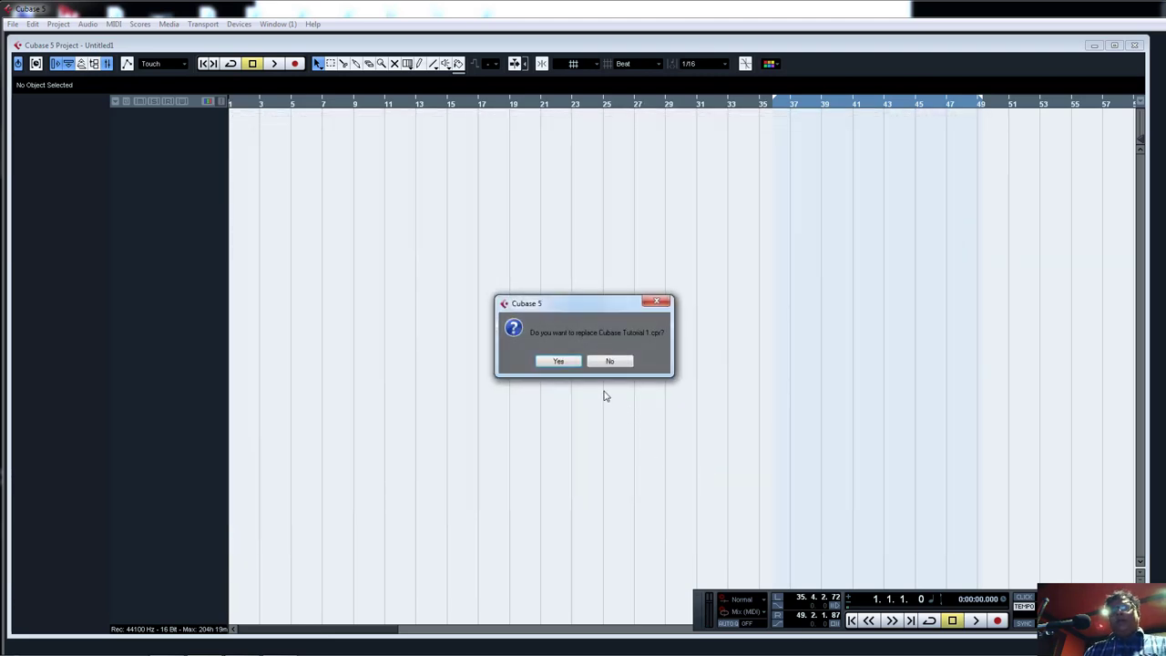
pyautogui.click(559, 362)
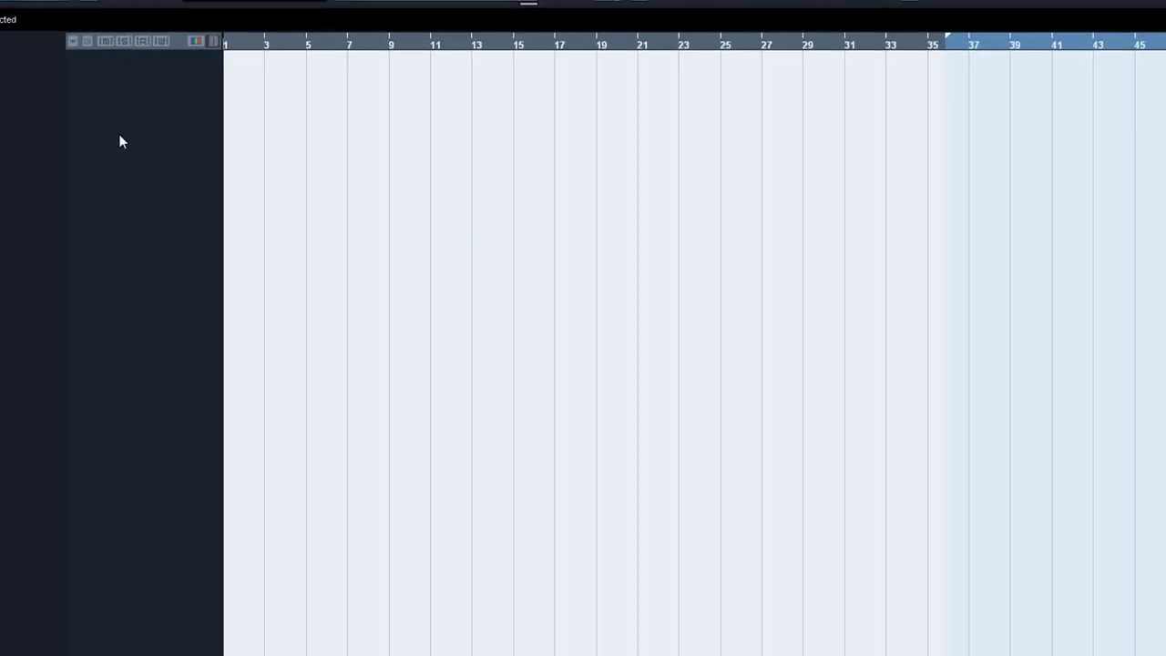
# Add two mono audio tracks to the empty project
pyautogui.rightClick(122, 141)
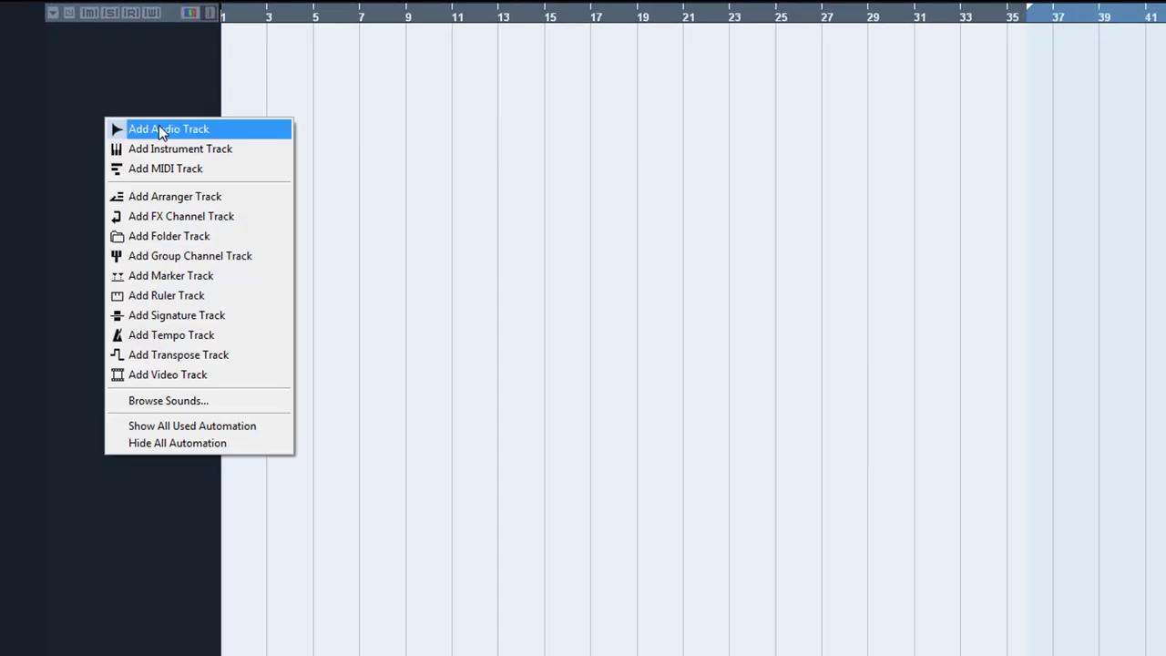
pyautogui.click(165, 149)
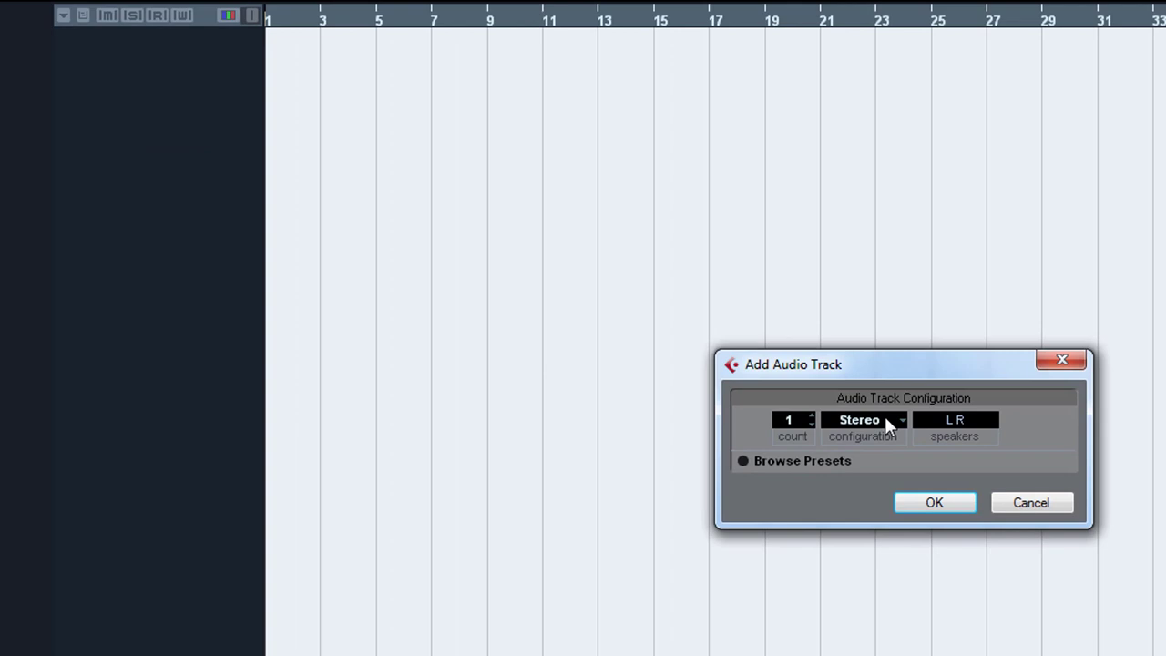
pyautogui.click(884, 419)
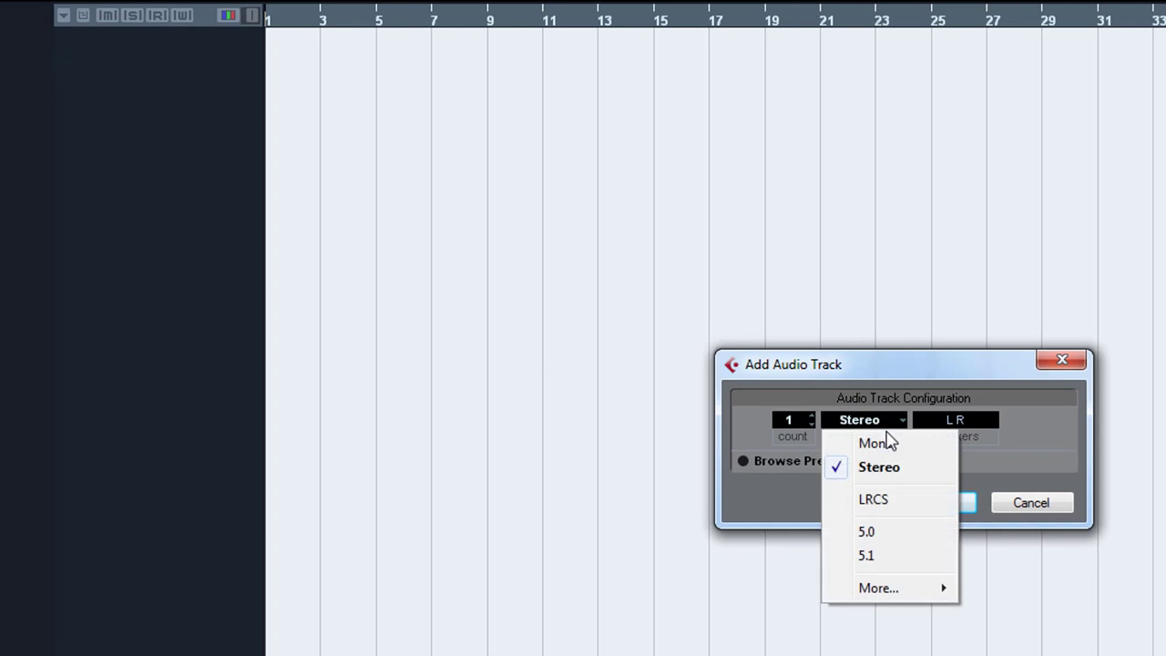
pyautogui.click(880, 442)
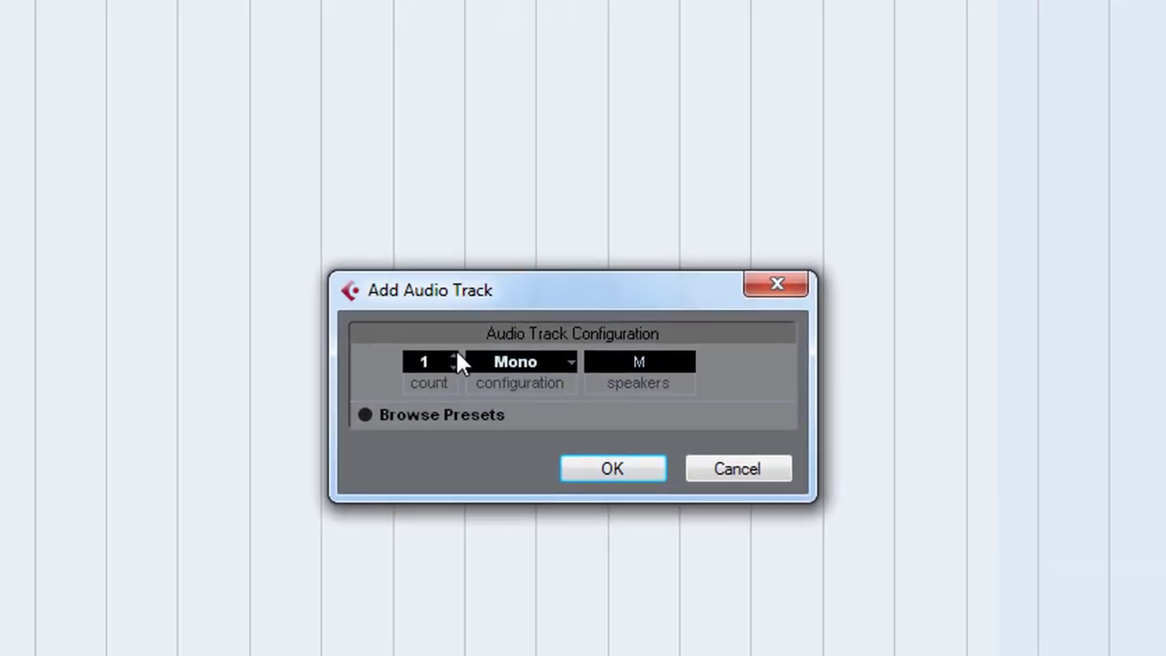
pyautogui.click(456, 354)
pyautogui.click(603, 470)
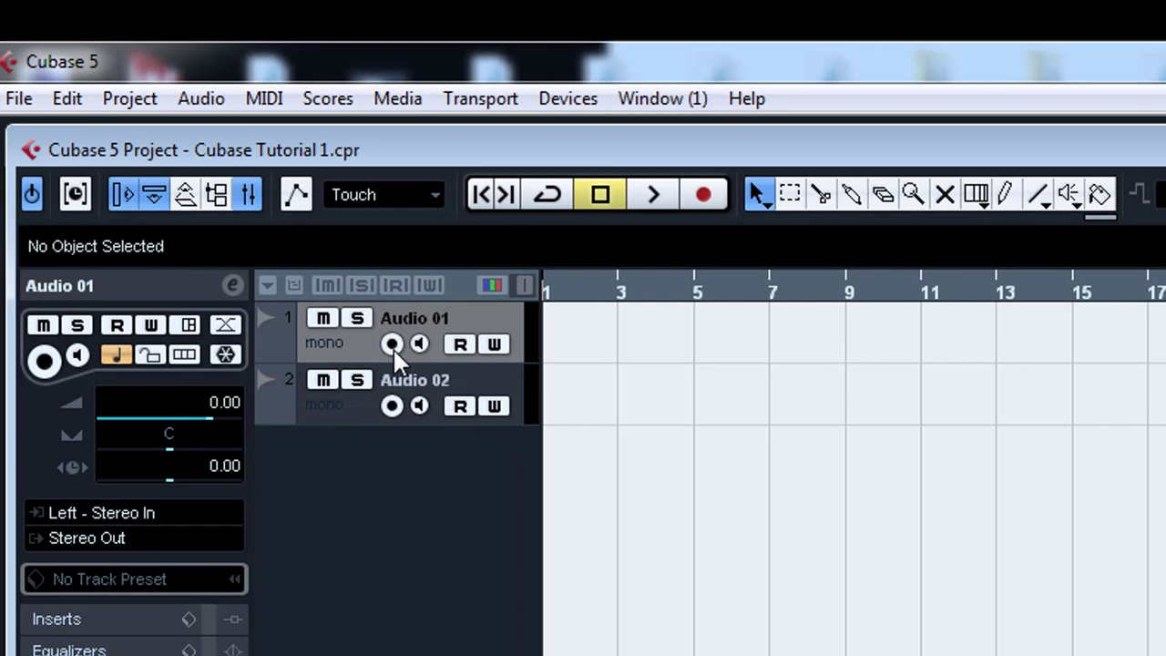
# Record-enable the Audio 01 track and check its input routing options, keeping the left channel of Stereo In
pyautogui.click(164, 144)
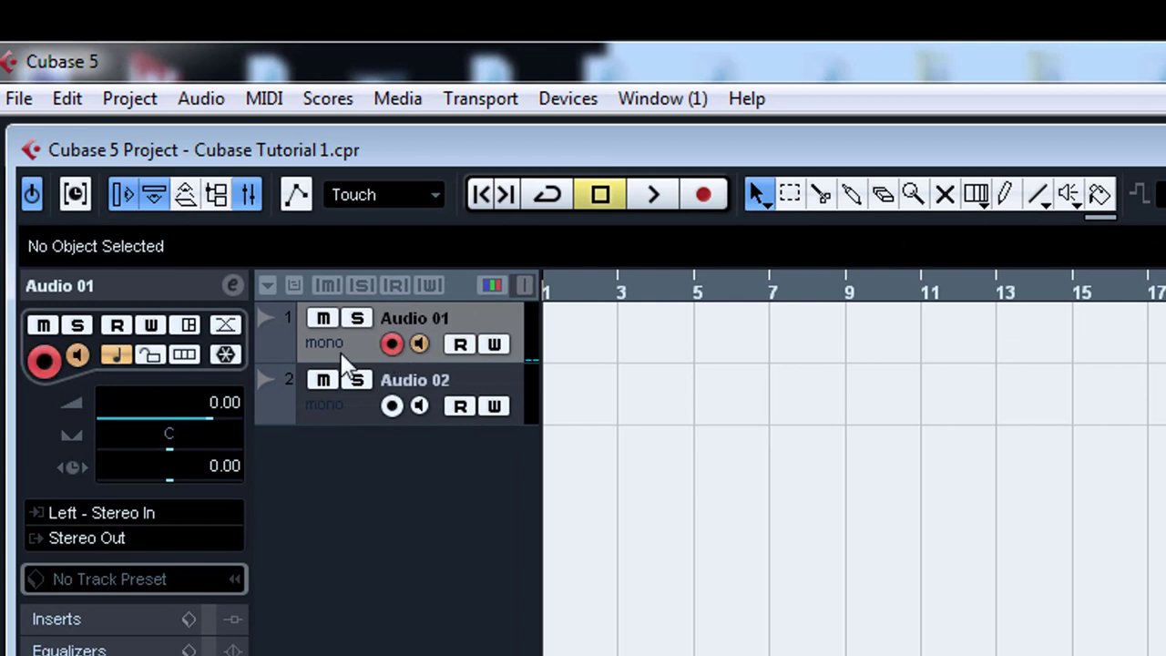
pyautogui.click(183, 515)
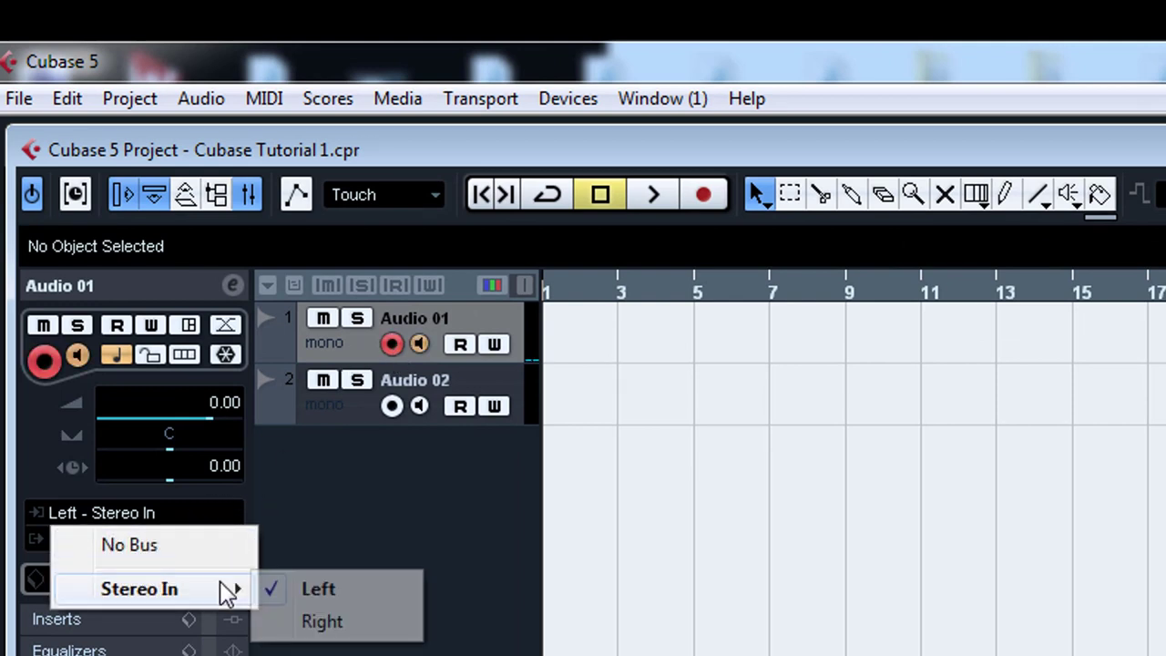
pyautogui.click(381, 517)
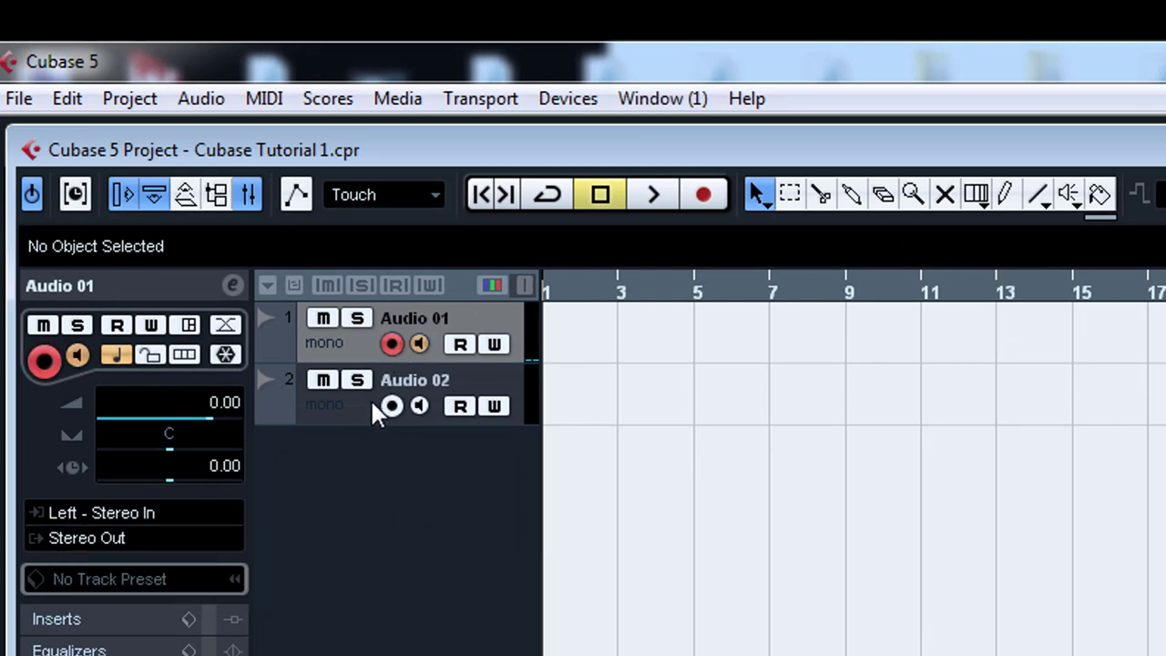
# Turn on monitoring for the Audio 02 track and set its input to the right channel of Stereo In
pyautogui.click(337, 408)
pyautogui.click(415, 406)
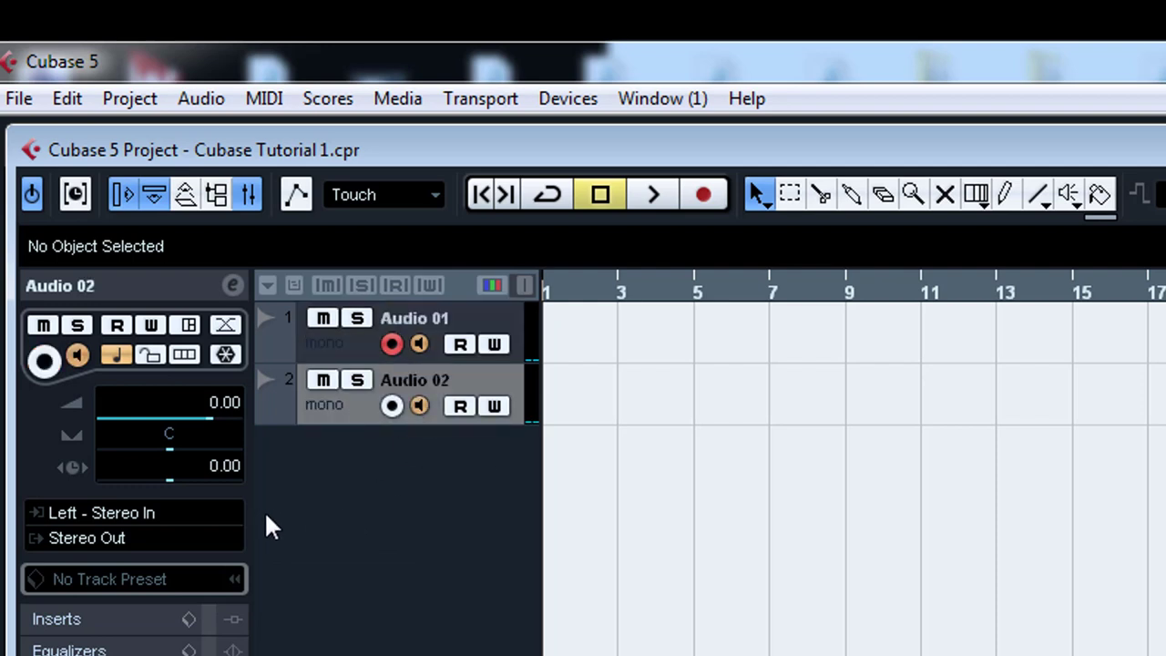
pyautogui.click(169, 517)
pyautogui.moveTo(166, 590)
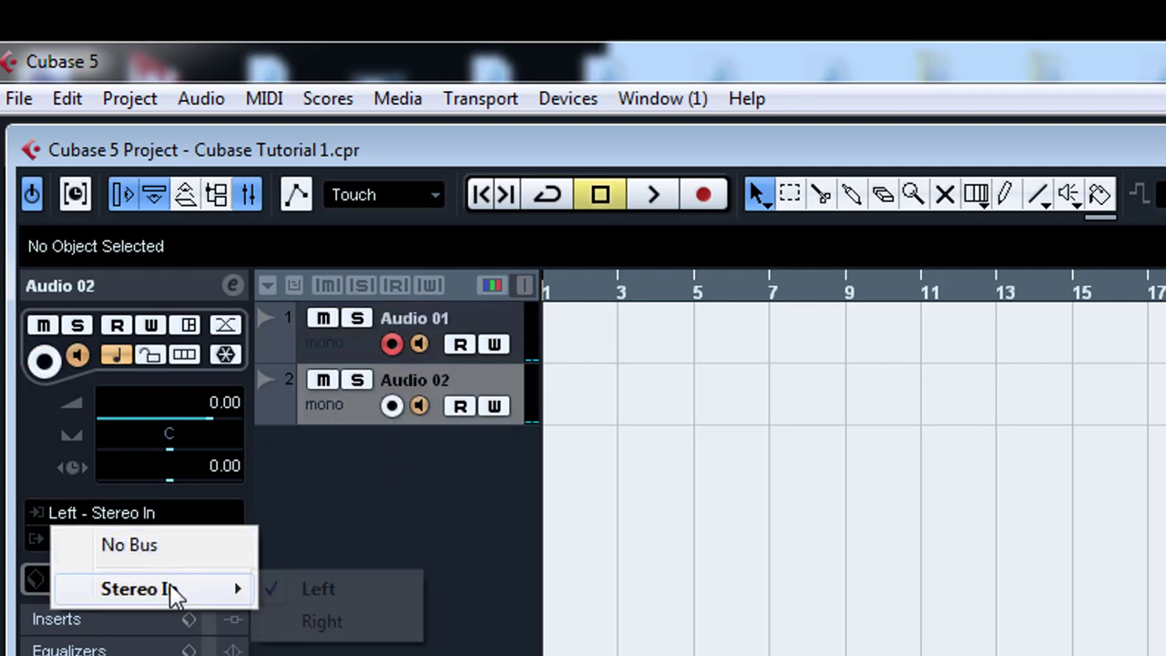
pyautogui.click(319, 623)
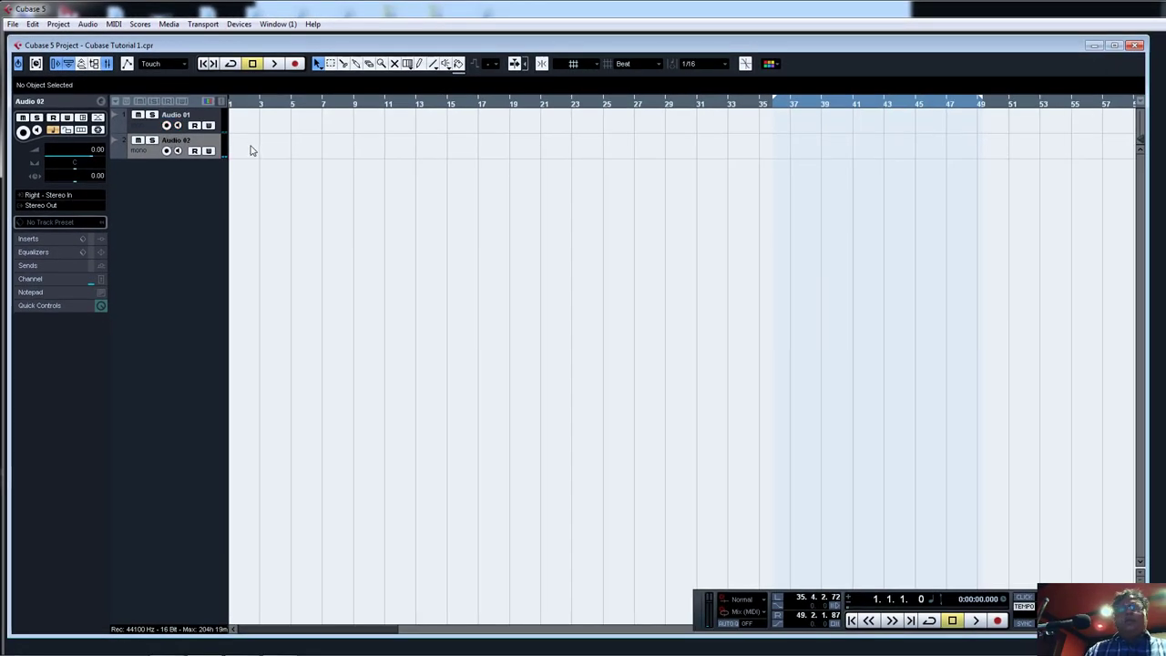
# Record-enable the Audio 01 track, record a take of about six bars on it, and select the recorded clip
pyautogui.click(166, 125)
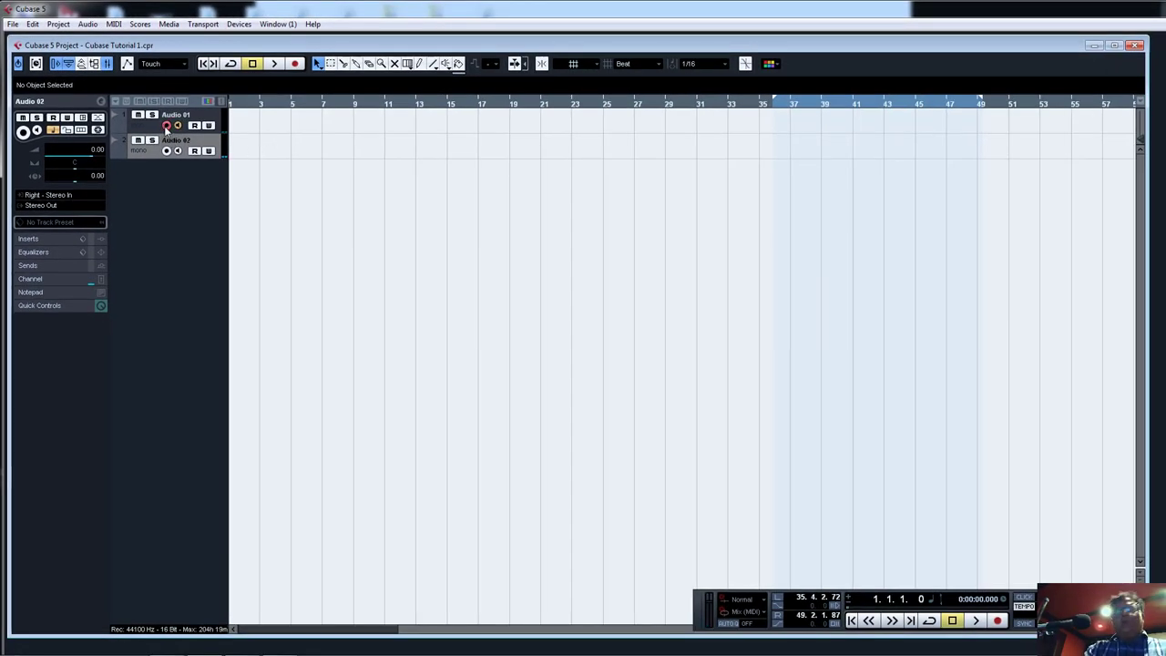
pyautogui.press('space')
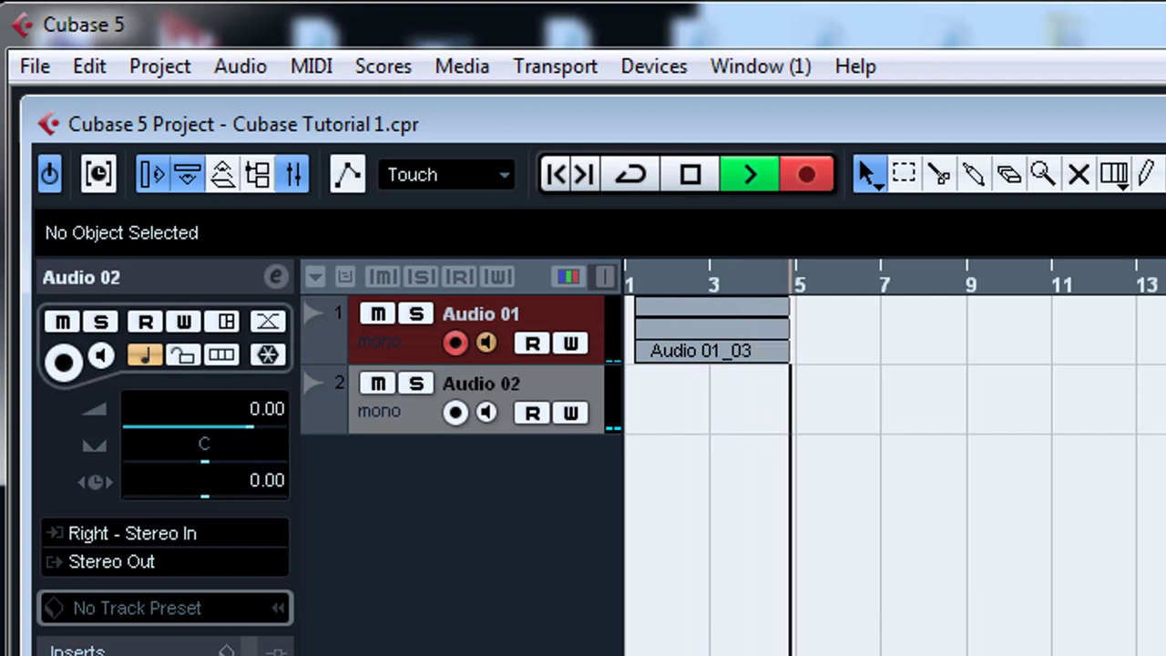
pyautogui.press('h')
pyautogui.press('h')
pyautogui.press('h')
pyautogui.press('h')
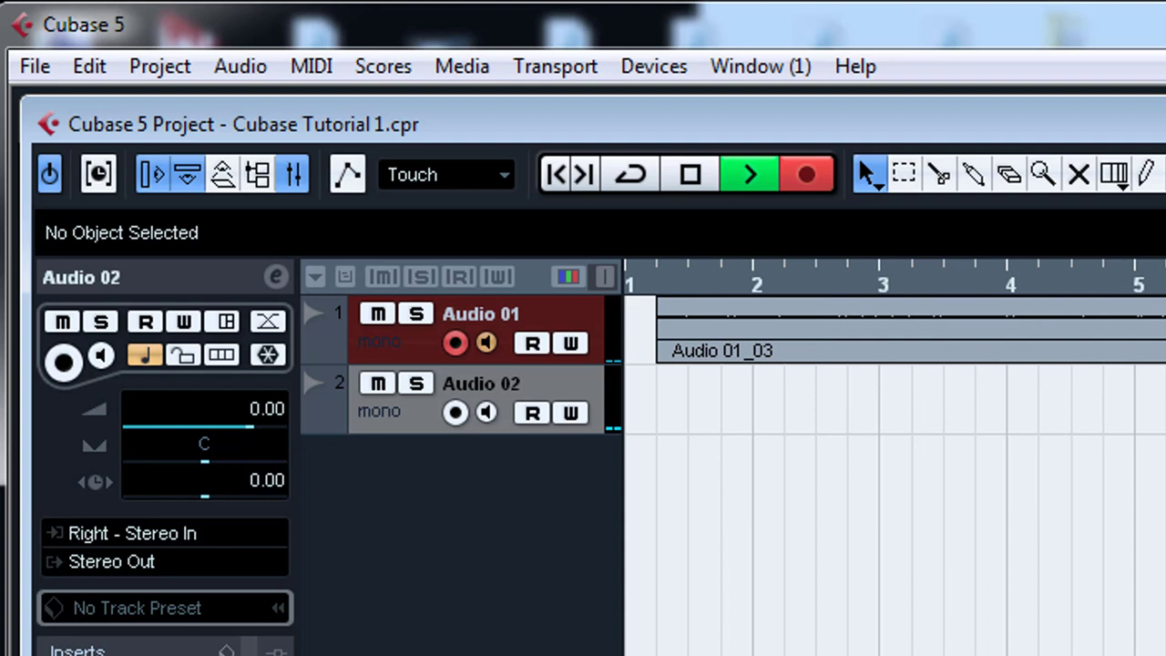
pyautogui.press('space')
pyautogui.click(926, 297)
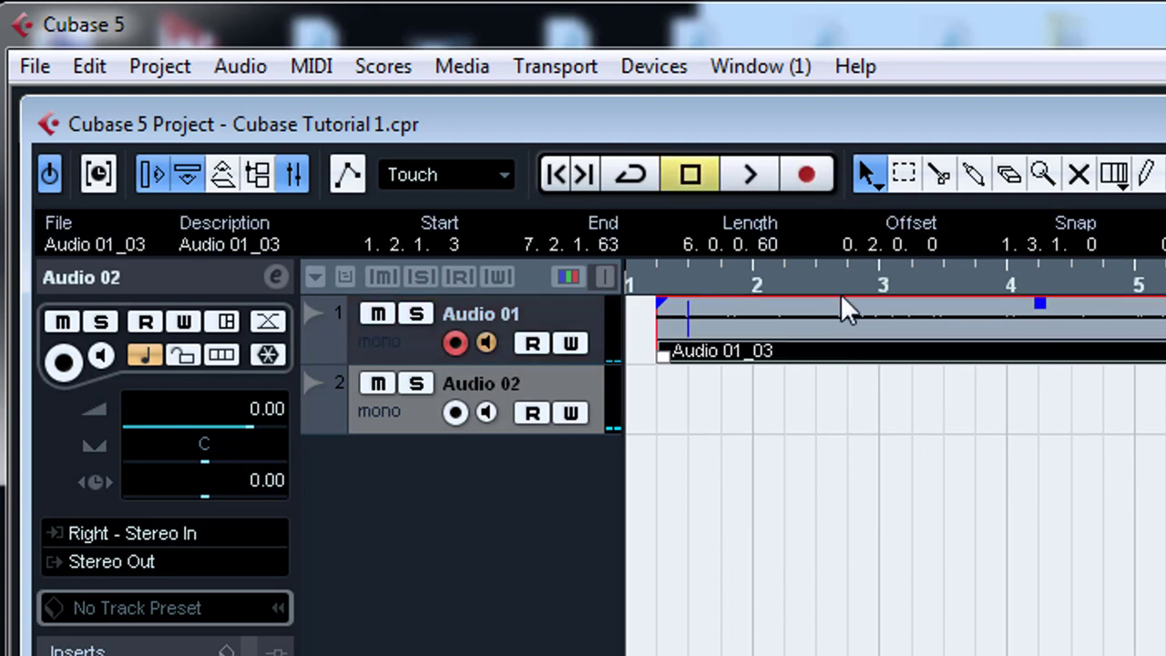
pyautogui.click(1038, 382)
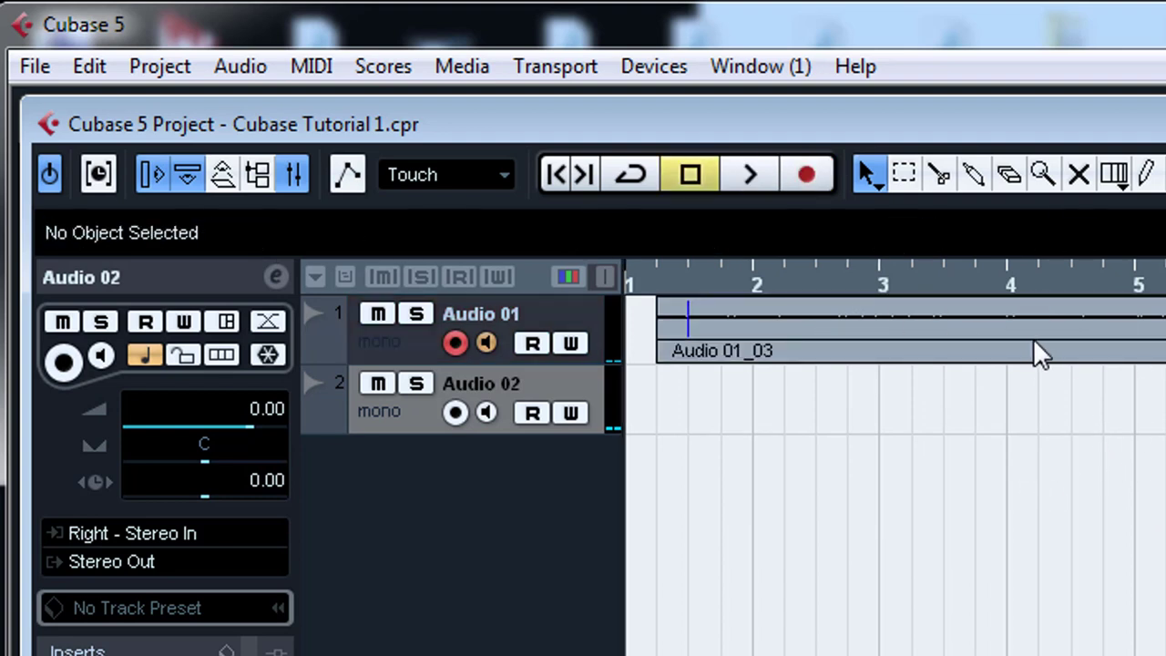
pyautogui.click(1011, 339)
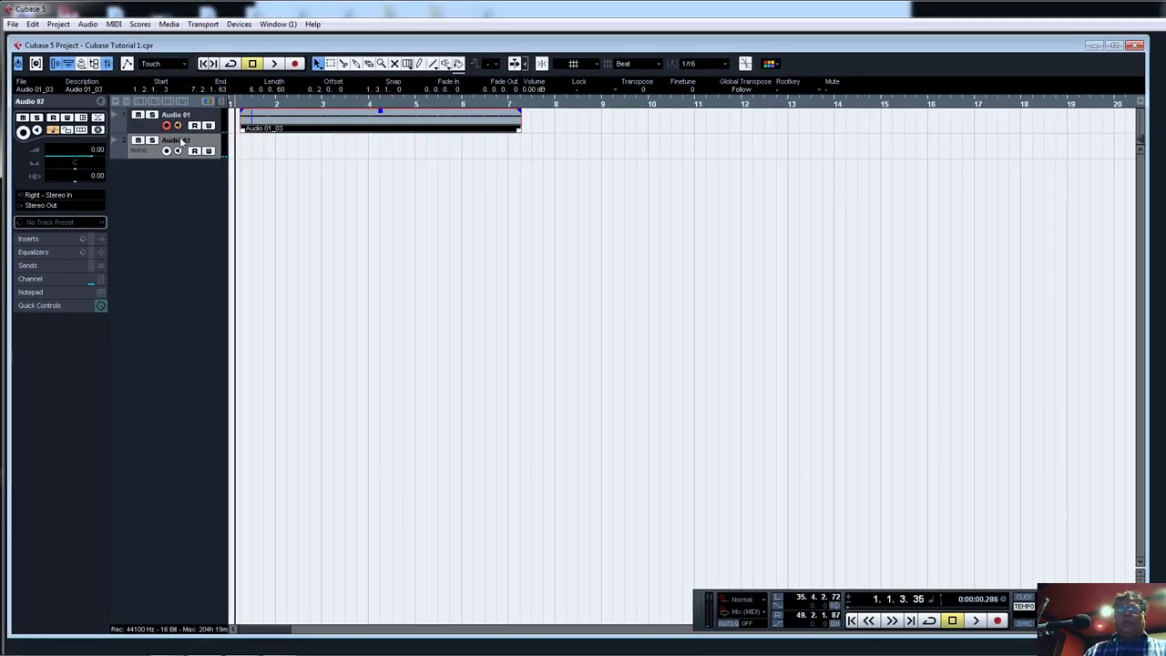
# View the inserts, equalizers and sends in the channel settings of the Audio 01 track, and close the window
pyautogui.click(143, 129)
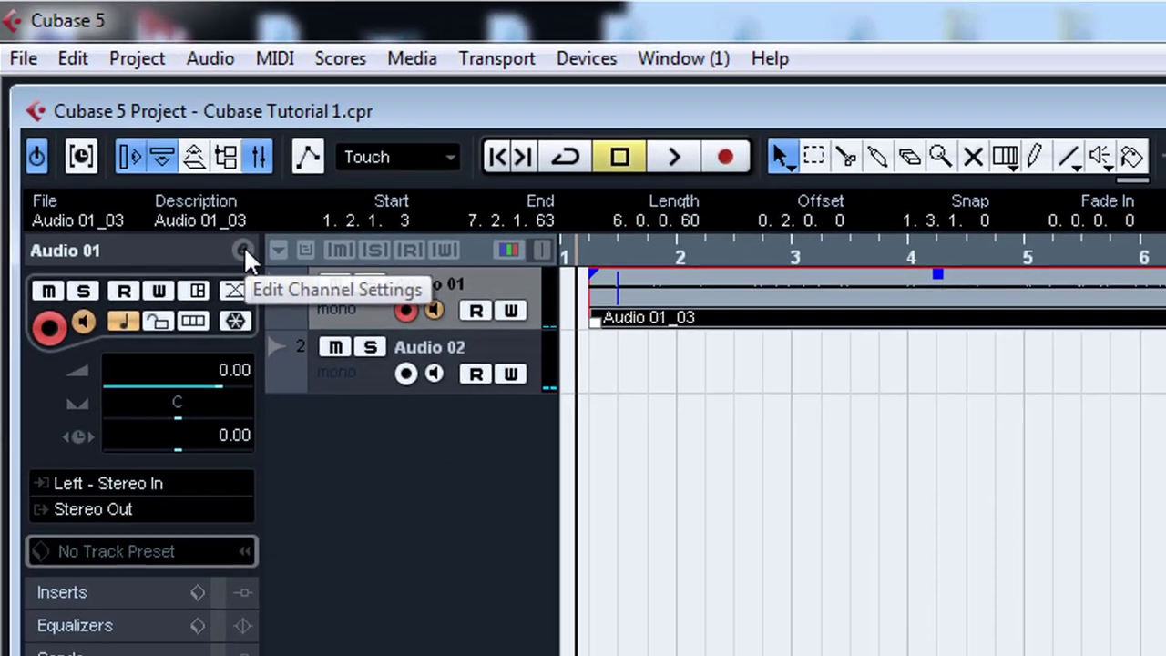
pyautogui.click(252, 251)
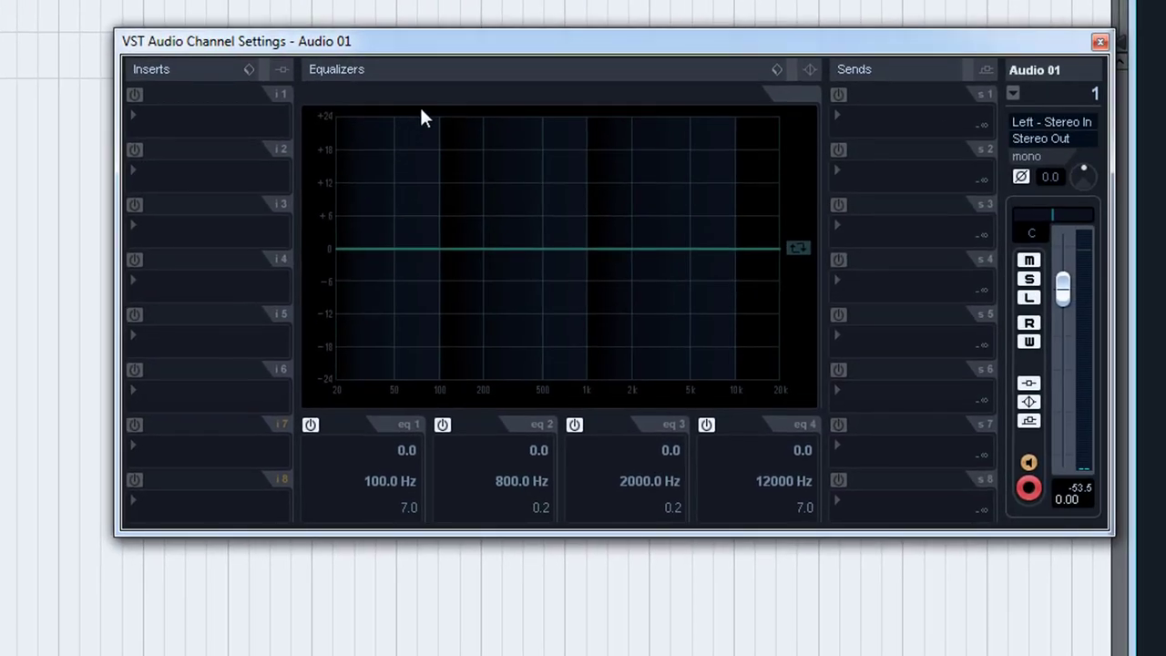
pyautogui.moveTo(429, 51); pyautogui.dragTo(50, 77)
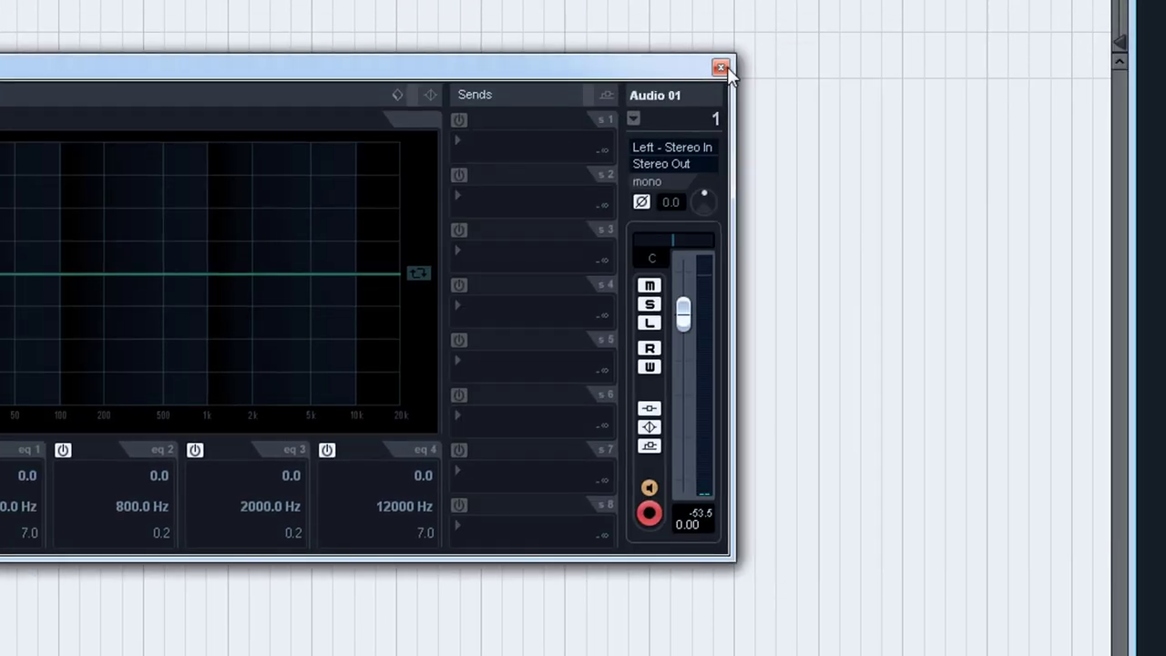
pyautogui.click(720, 67)
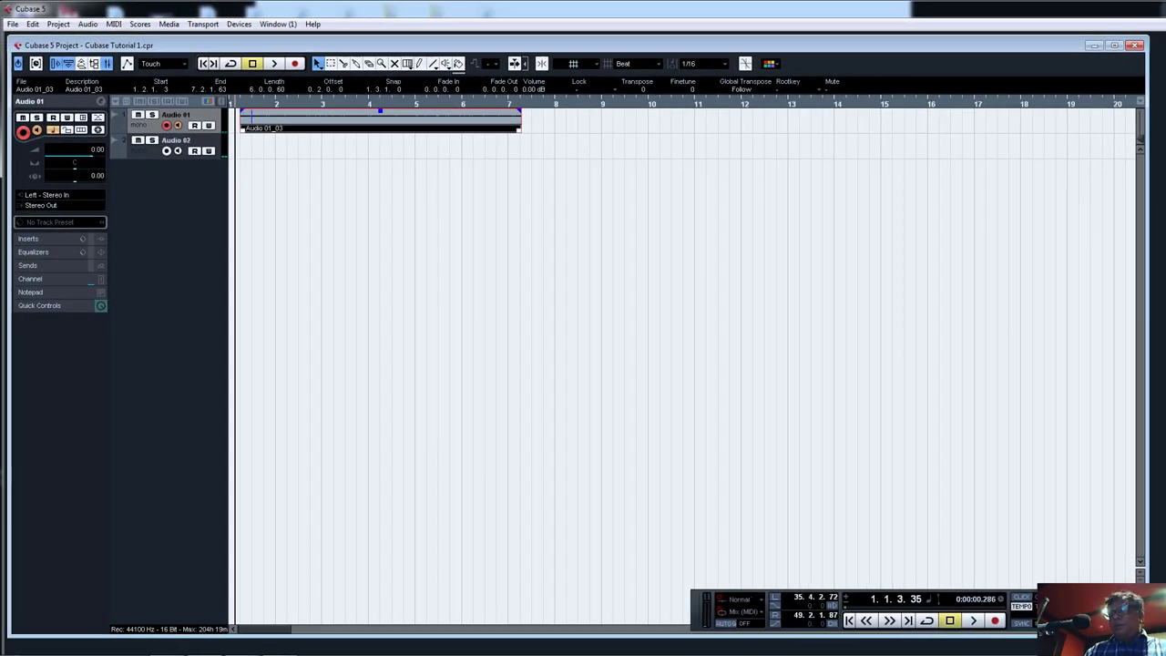
# Increase the height of the audio tracks and set Audio 01's EQ 1 low shelf to -24.0 at 42.0 Hz with a Q of 6.3
pyautogui.moveTo(173, 134); pyautogui.dragTo(173, 158)
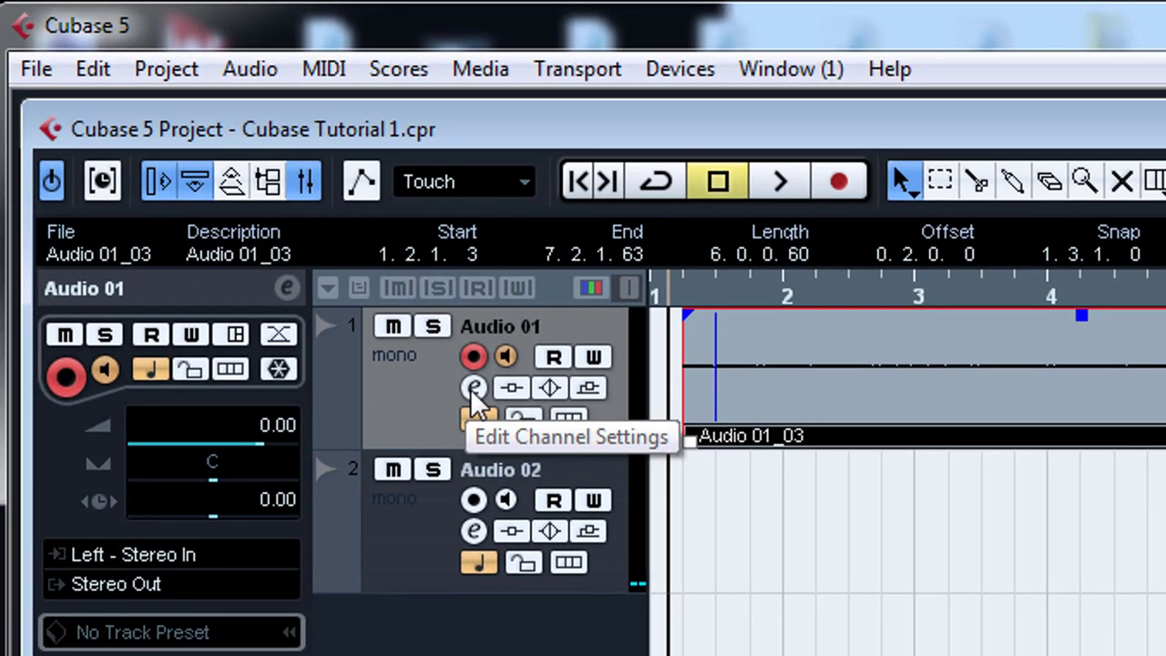
pyautogui.click(473, 389)
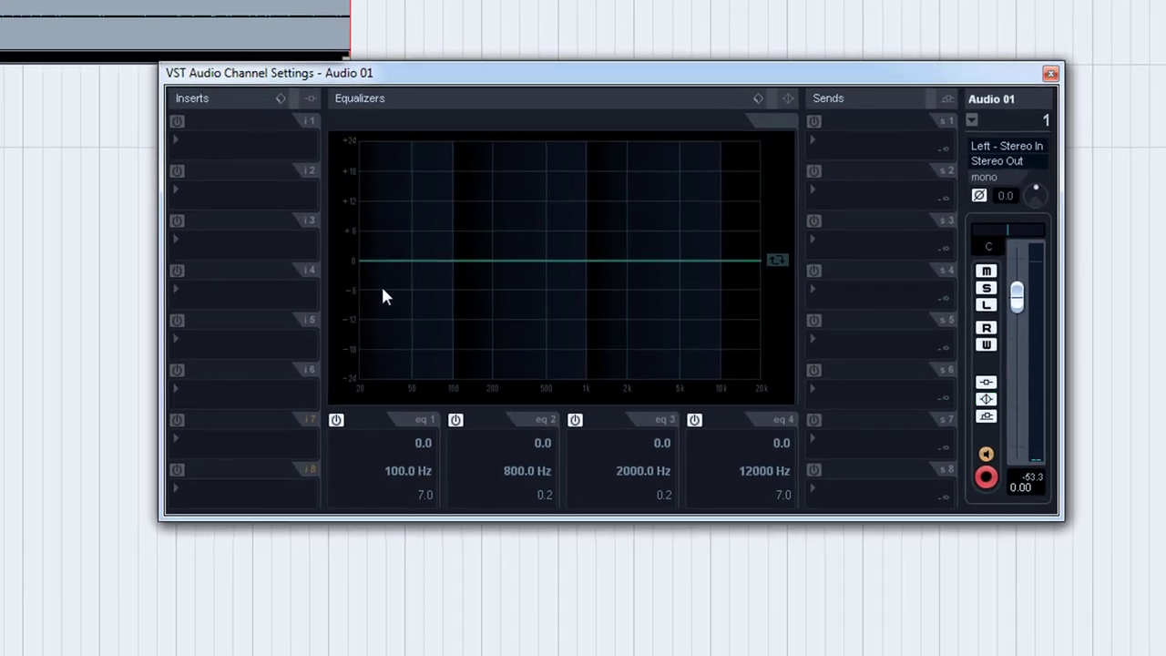
pyautogui.moveTo(543, 297); pyautogui.dragTo(561, 373)
pyautogui.moveTo(411, 419); pyautogui.dragTo(413, 427)
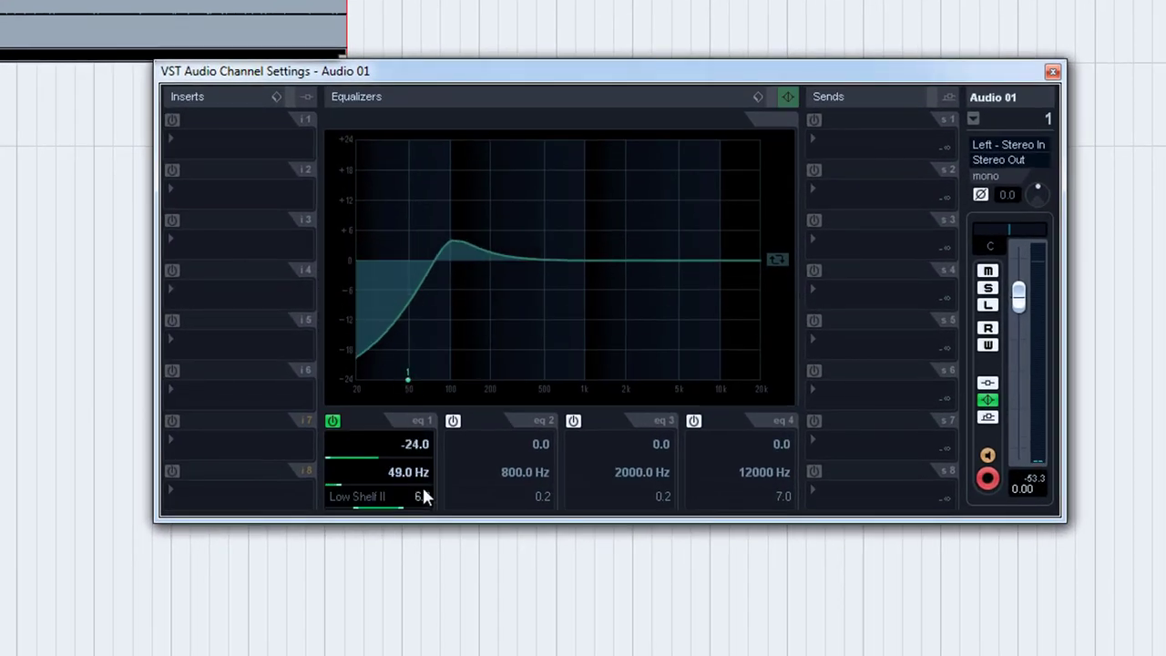
pyautogui.scroll(-5, 423, 488)
pyautogui.scroll(5, 414, 480)
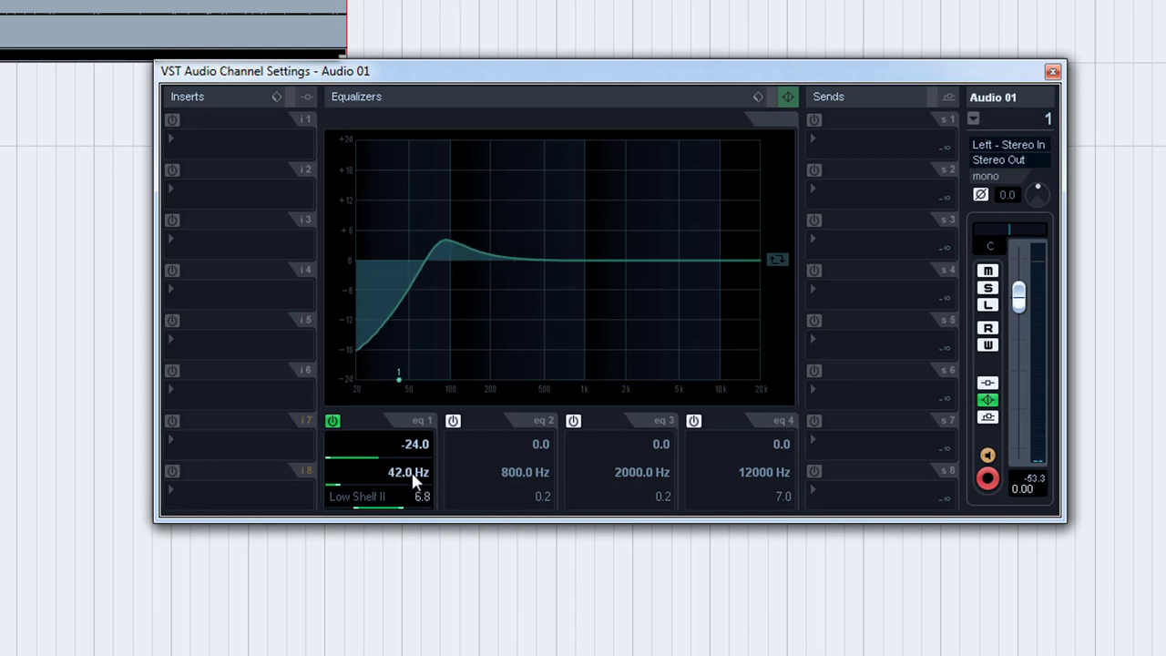
pyautogui.scroll(-5, 420, 493)
# Boost Audio 01 with EQ 2 by 5.2 at 3155 Hz and EQ 4 by 7.6 at 5092 Hz, and close its channel settings
pyautogui.moveTo(651, 261); pyautogui.dragTo(652, 236)
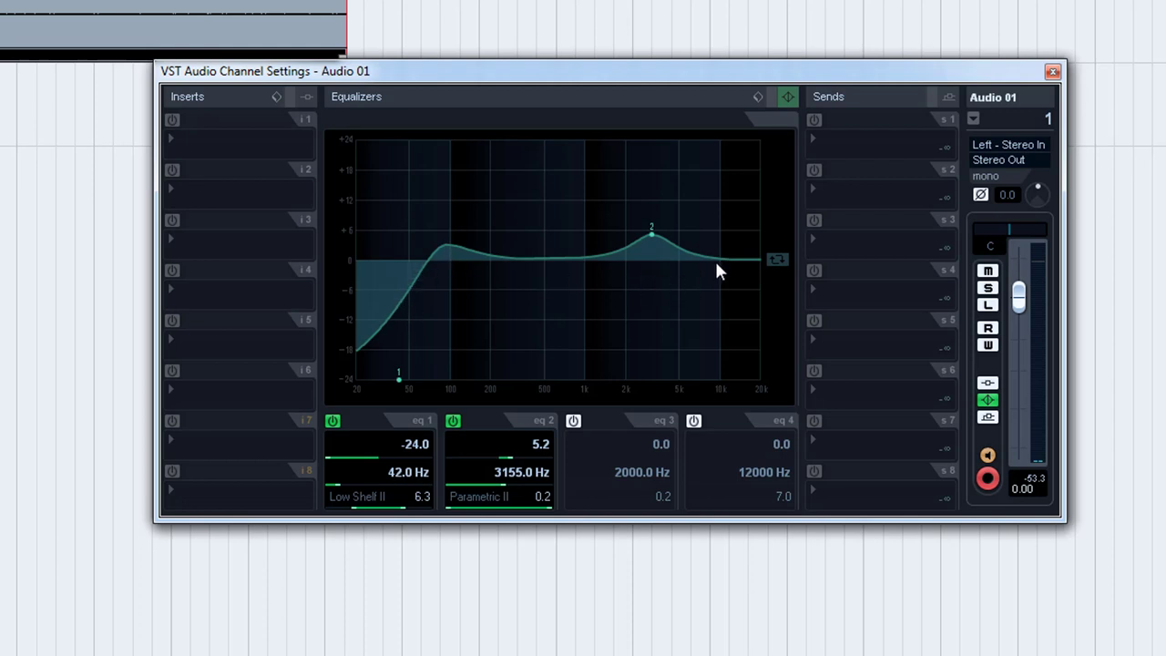
pyautogui.moveTo(747, 259); pyautogui.dragTo(681, 221)
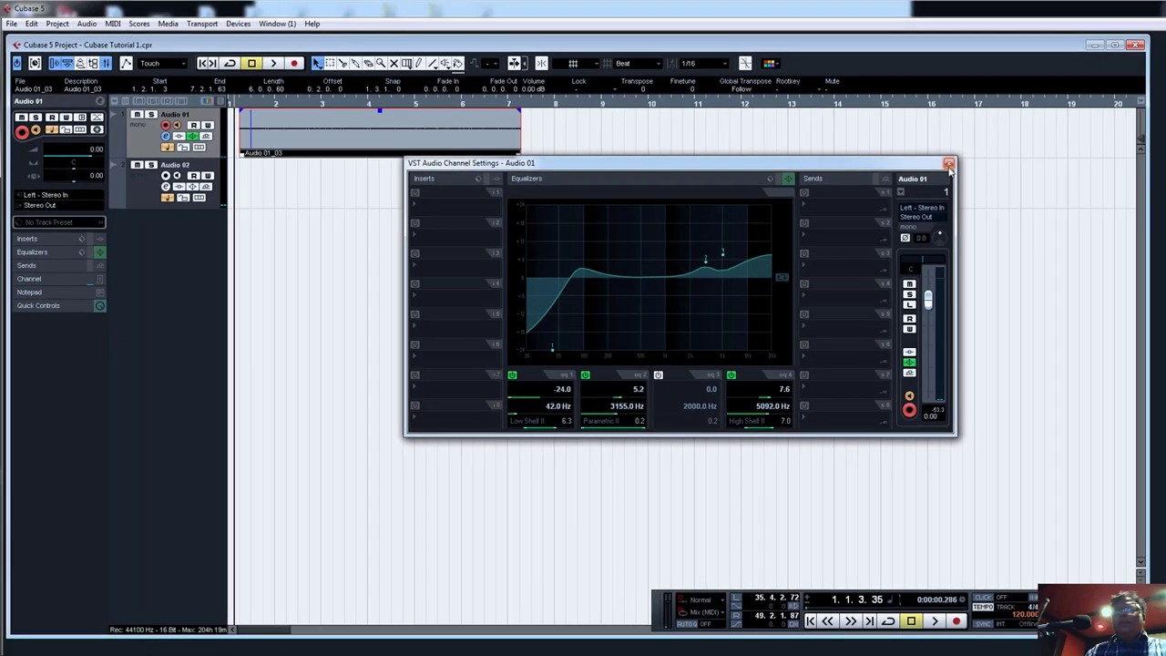
pyautogui.click(1052, 71)
# Reopen the Audio 01 channel settings, look through the effects available for the first insert slot, and close the window without choosing one
pyautogui.click(562, 332)
pyautogui.click(369, 120)
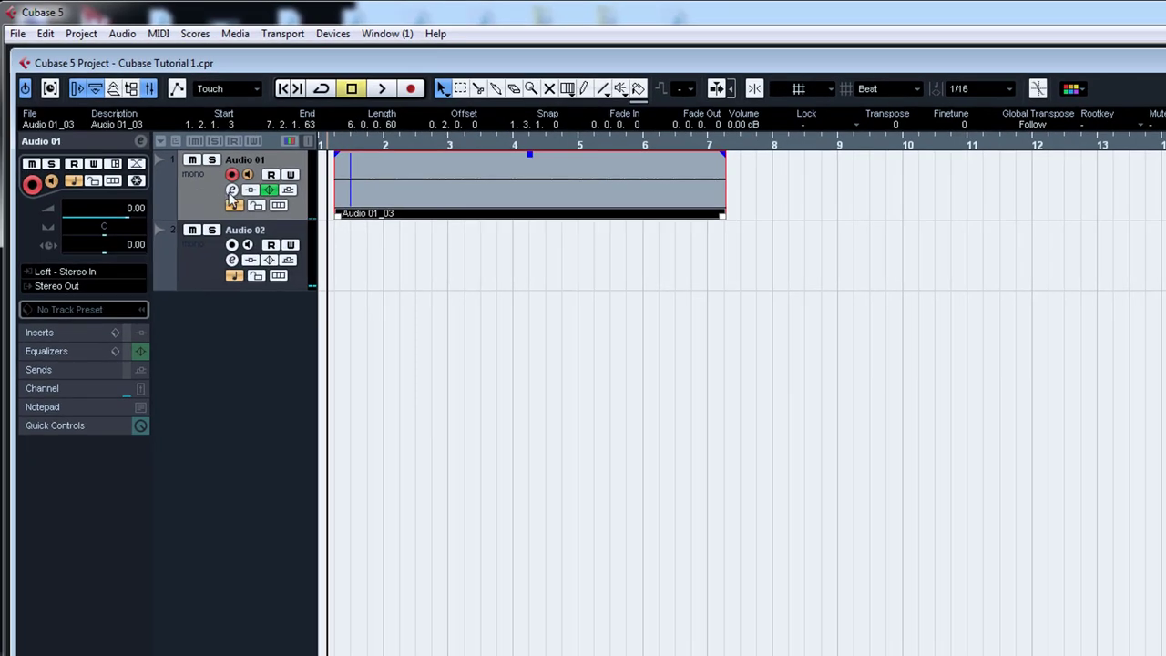
pyautogui.click(173, 141)
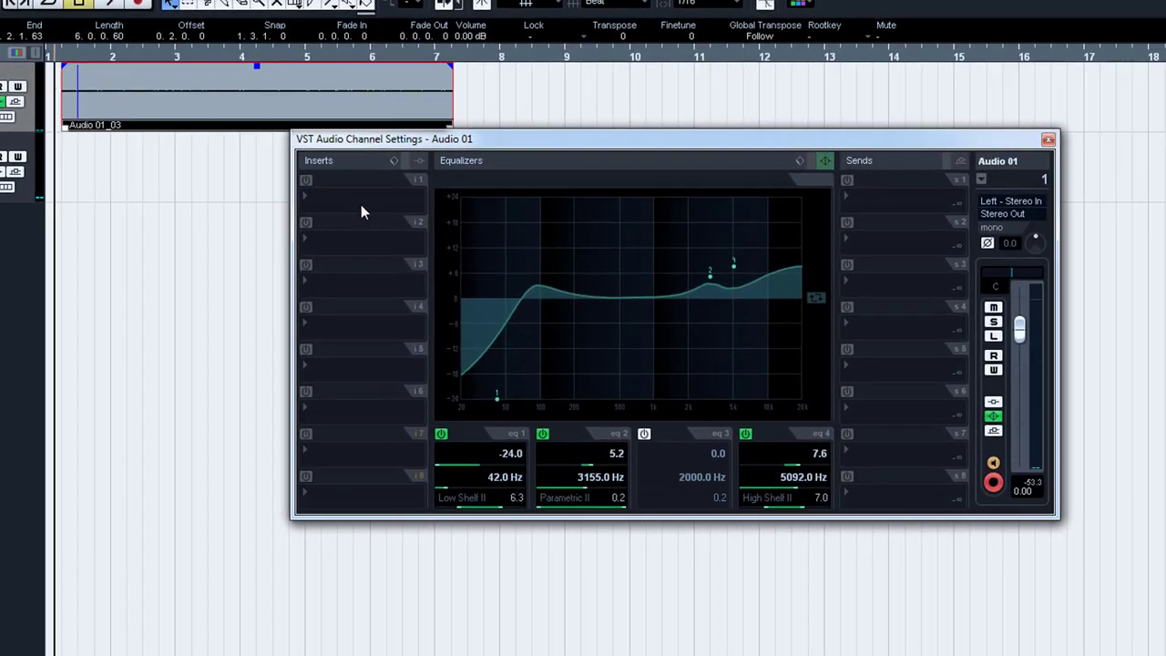
pyautogui.click(576, 244)
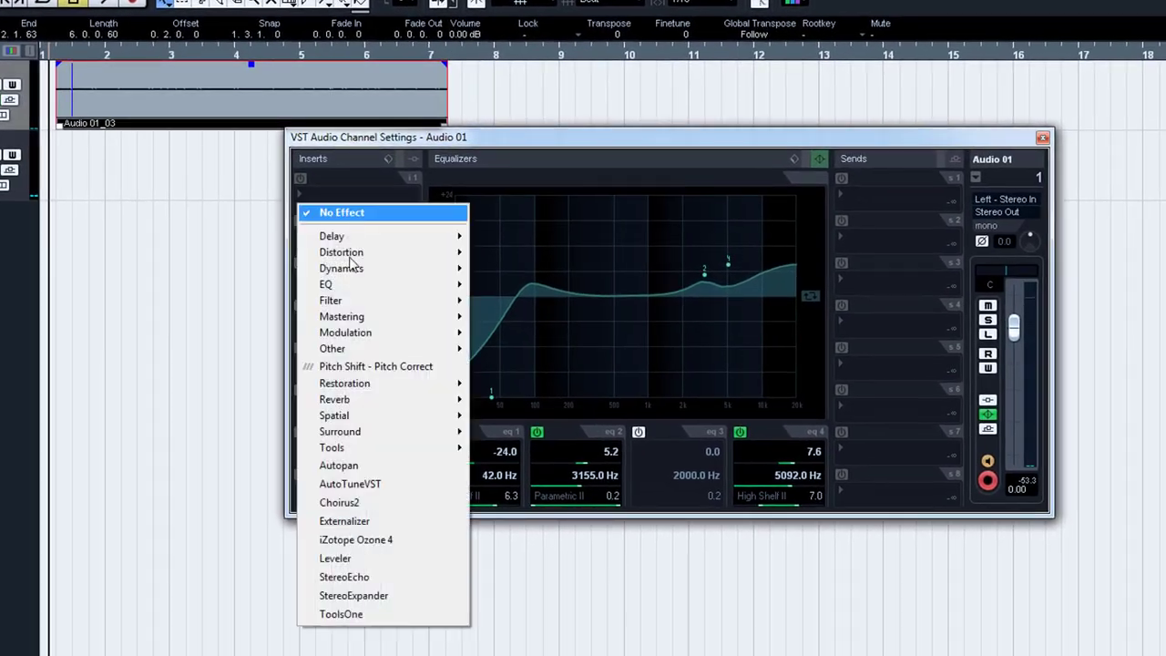
pyautogui.click(401, 141)
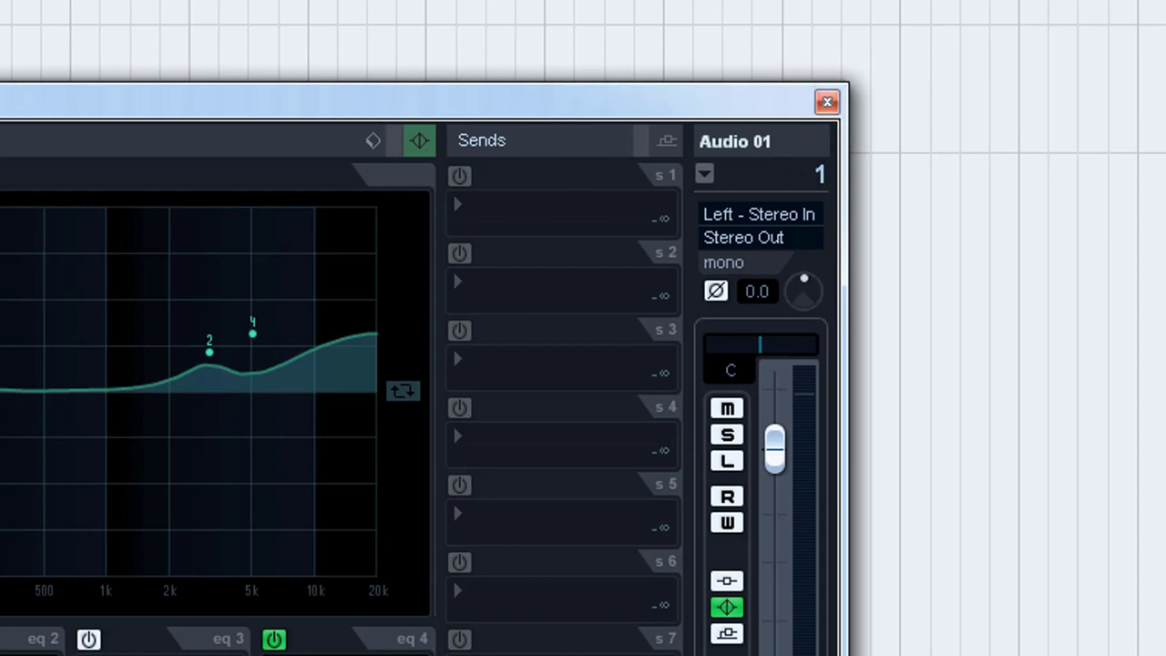
pyautogui.click(826, 101)
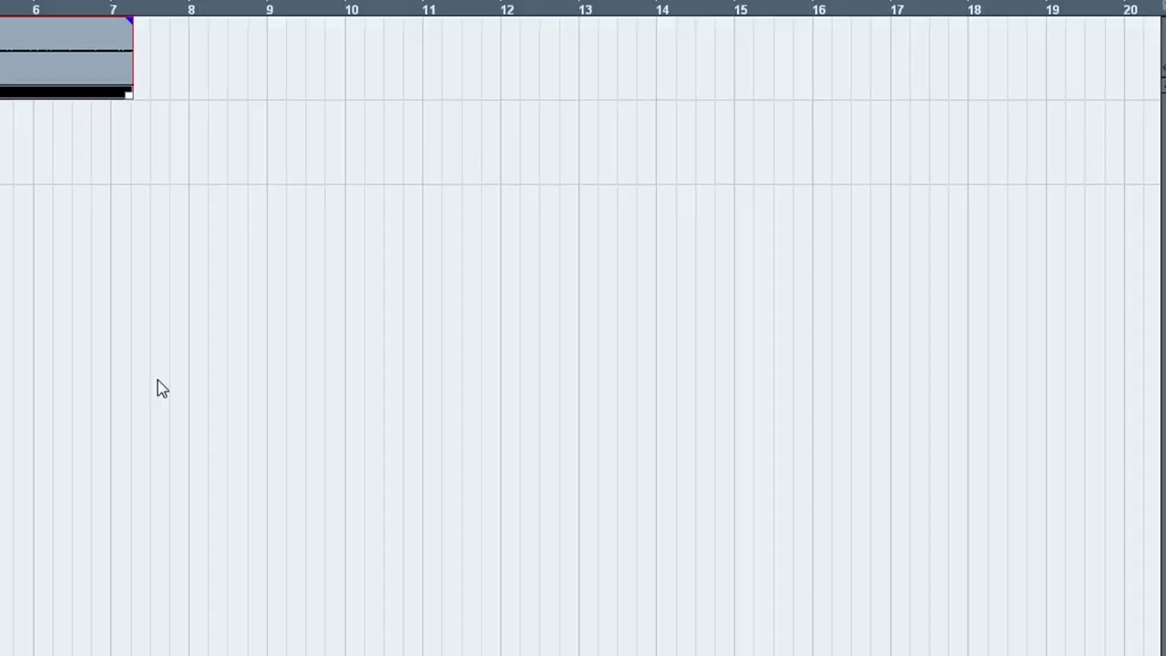
# Add a mono FX channel track with the StereoDelay effect
pyautogui.rightClick(185, 290)
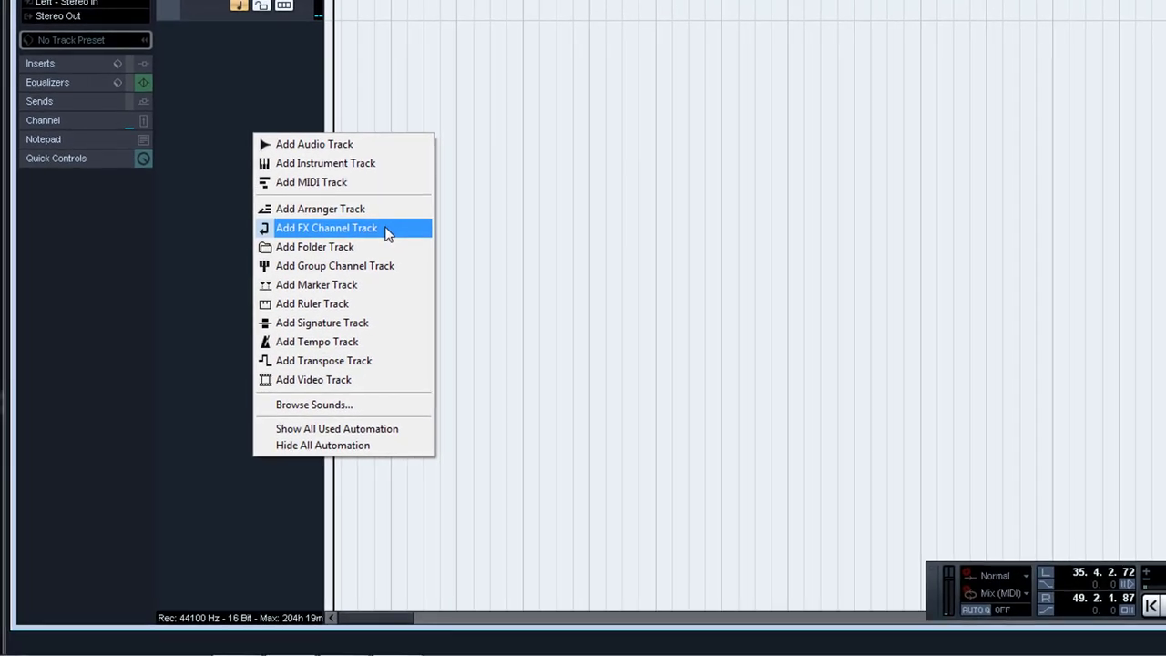
pyautogui.click(386, 234)
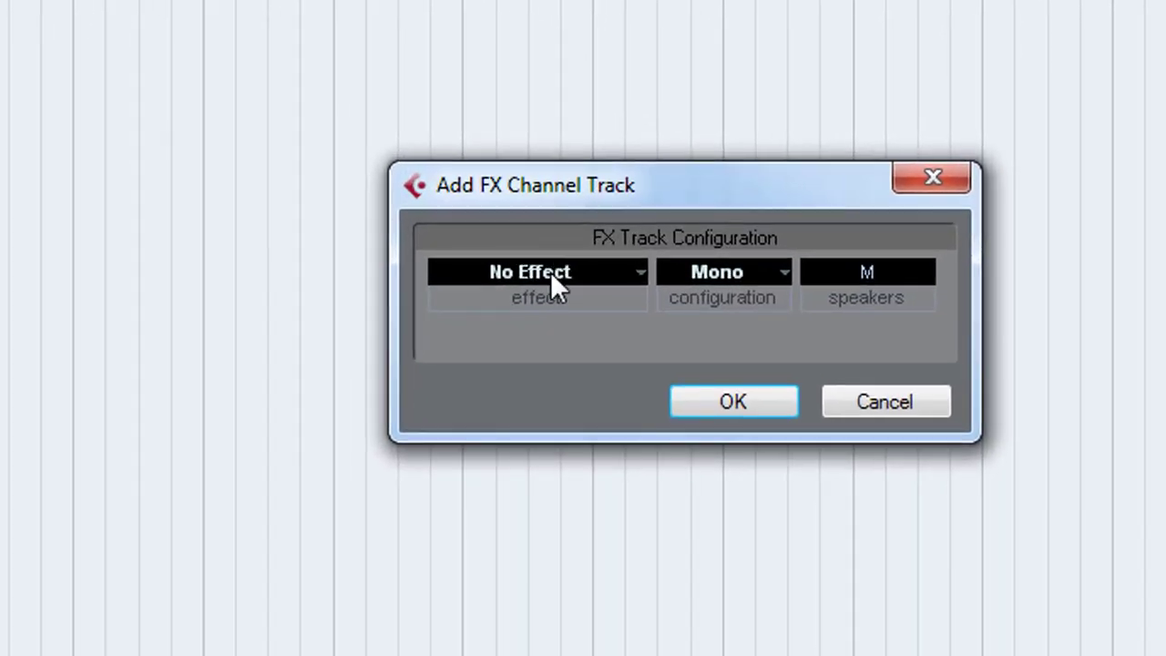
pyautogui.click(552, 270)
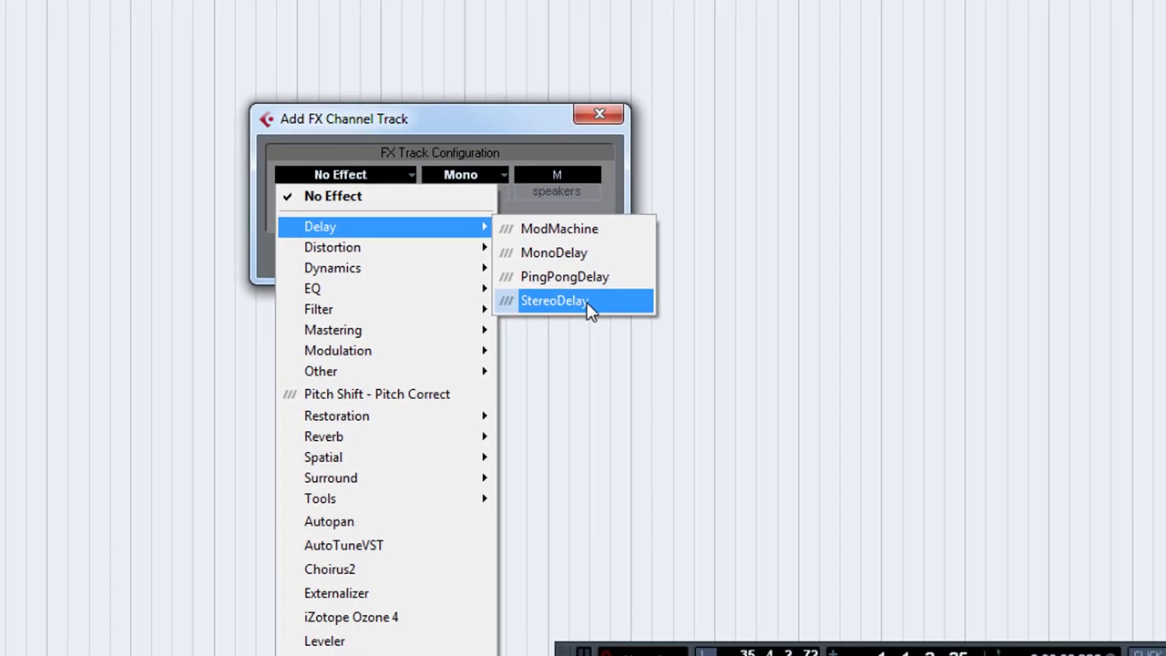
pyautogui.click(866, 448)
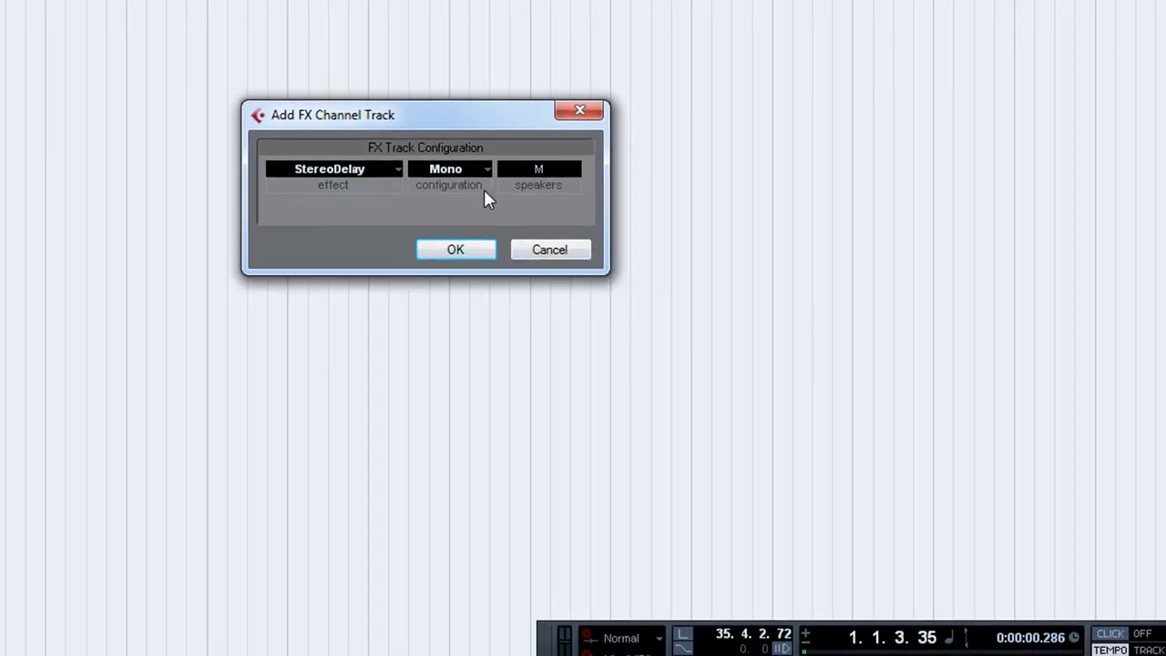
pyautogui.click(457, 254)
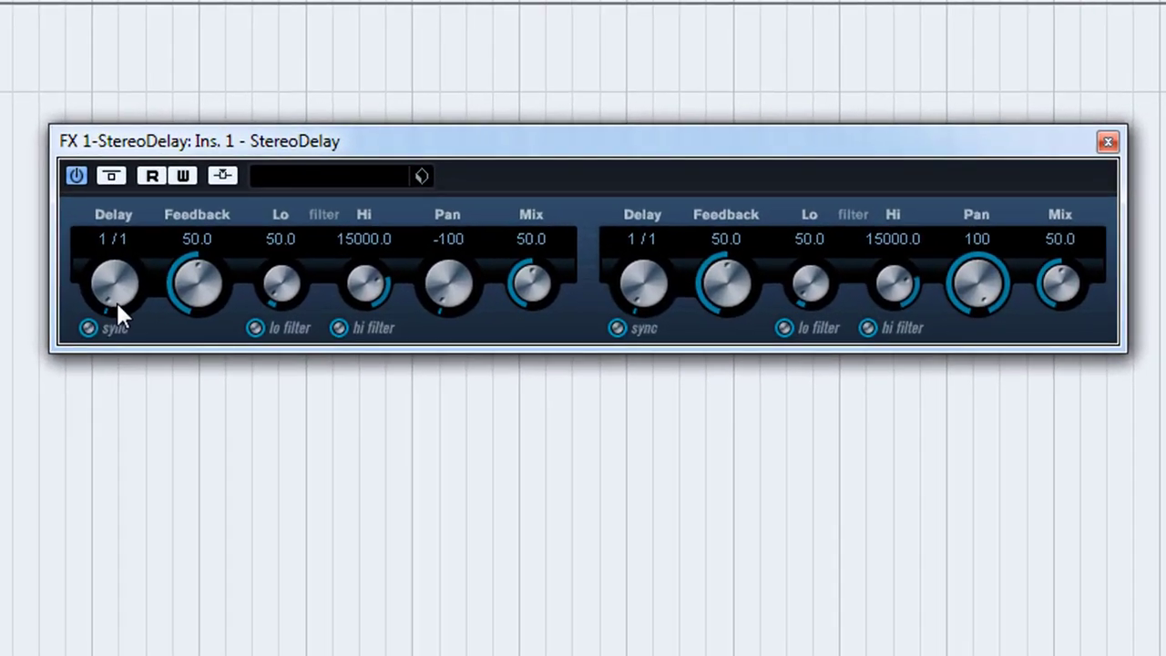
# Set the first StereoDelay delay time to 1/4 and the second to 1/8, and close the effect window
pyautogui.scroll(-2, 115, 296)
pyautogui.scroll(-2, 637, 295)
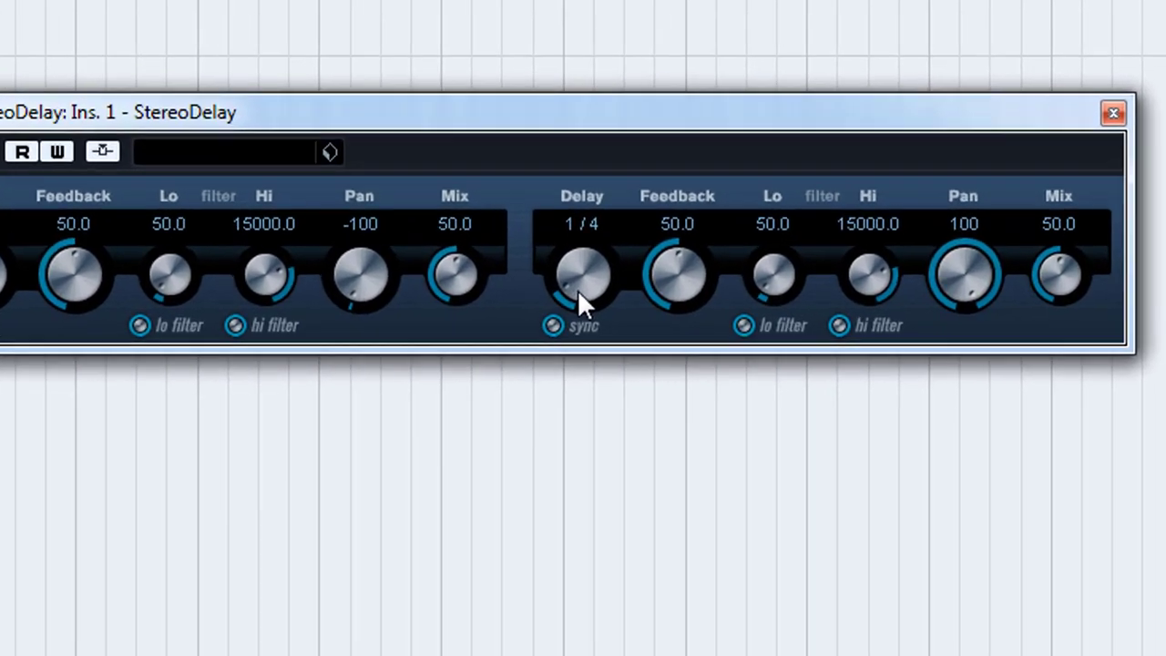
pyautogui.scroll(-1, 637, 295)
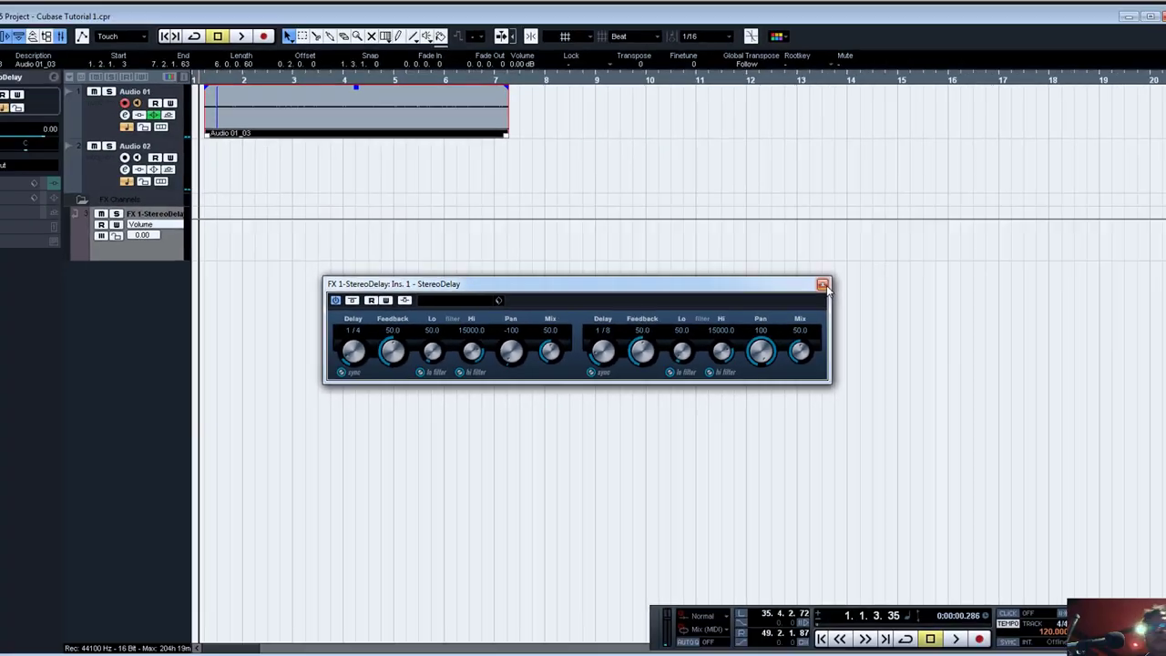
pyautogui.click(822, 285)
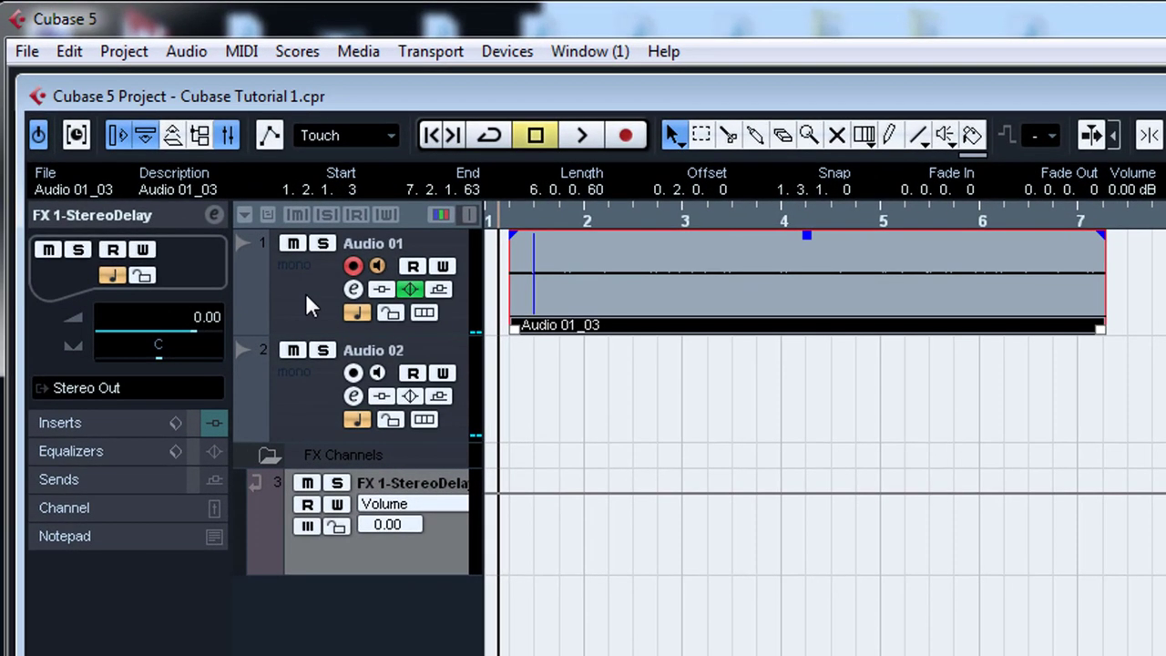
# Route the first send of Audio 01 to FX 1-StereoDelay, activate it and set its send level to -16.23
pyautogui.click(146, 139)
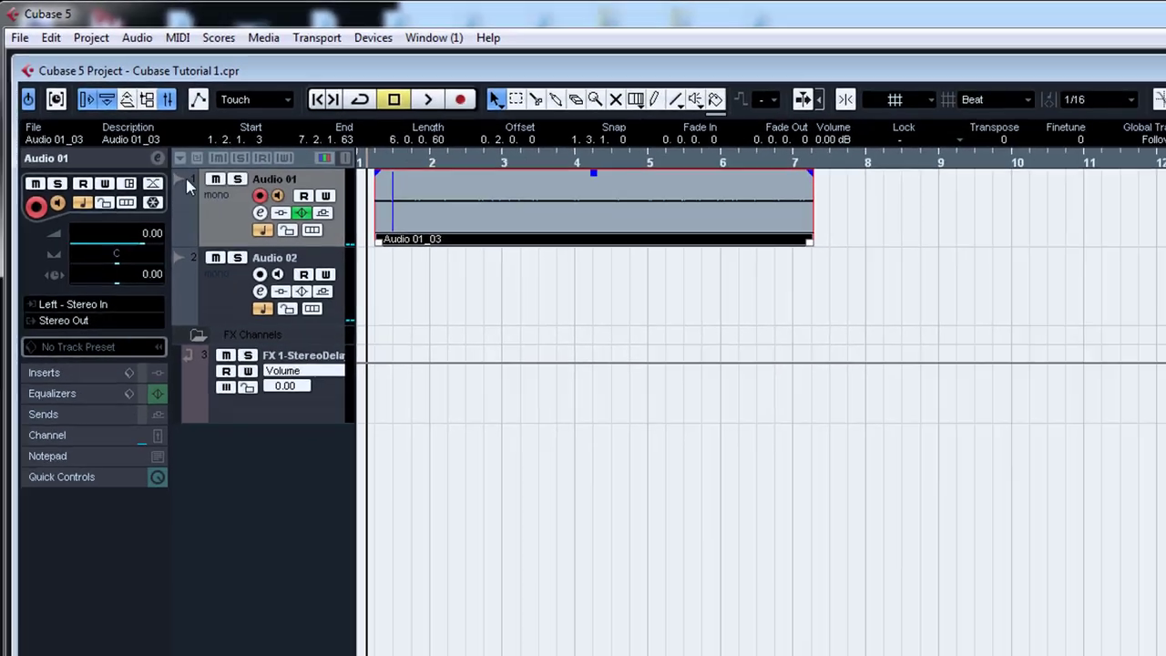
pyautogui.click(207, 251)
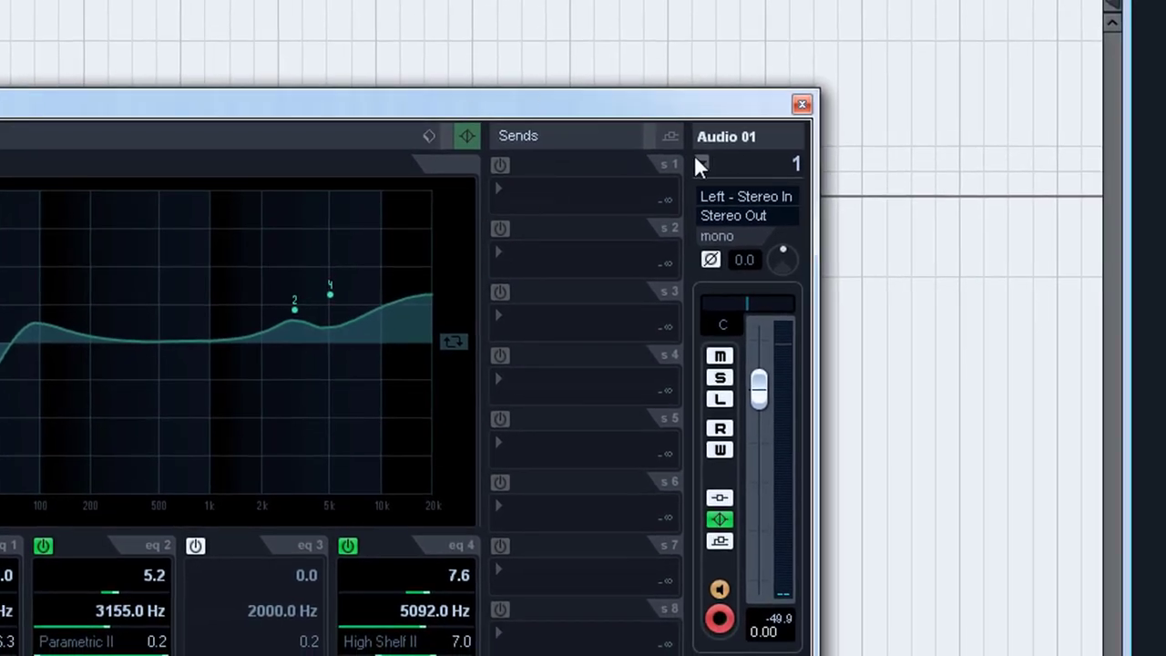
pyautogui.click(574, 209)
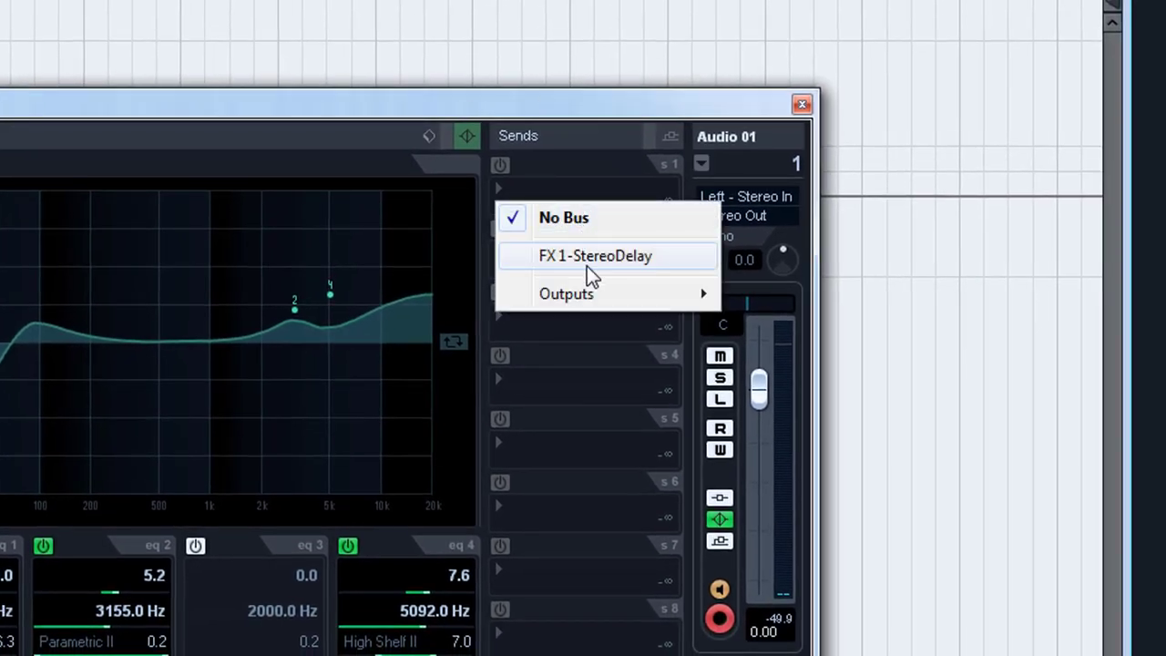
pyautogui.click(638, 260)
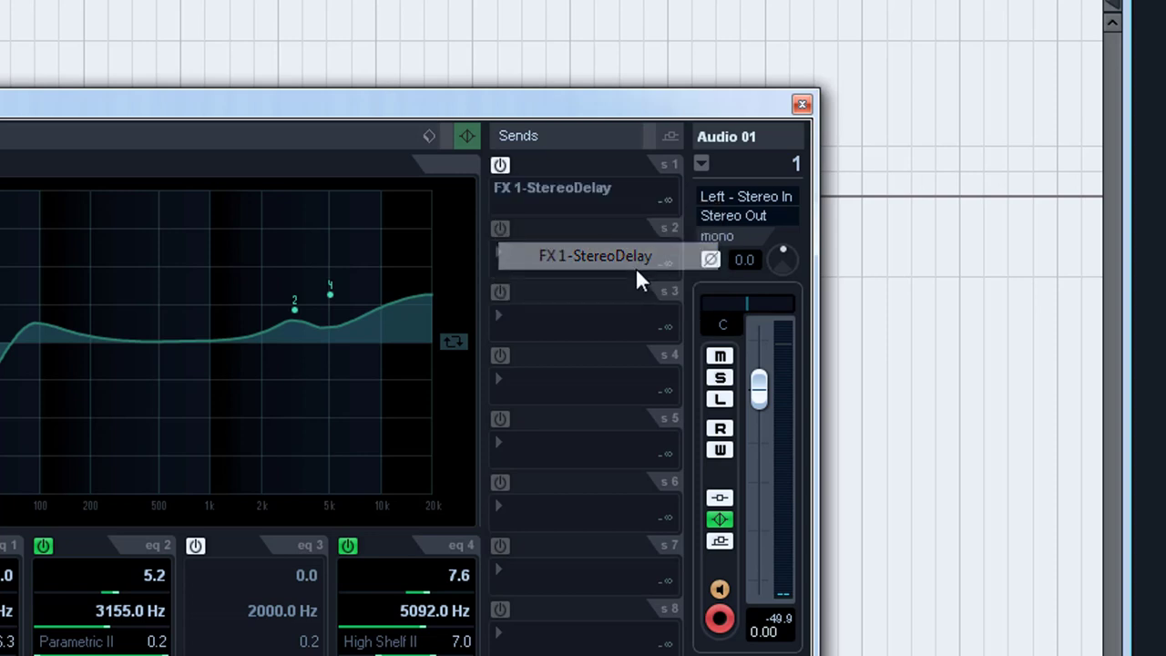
pyautogui.click(502, 167)
pyautogui.click(534, 209)
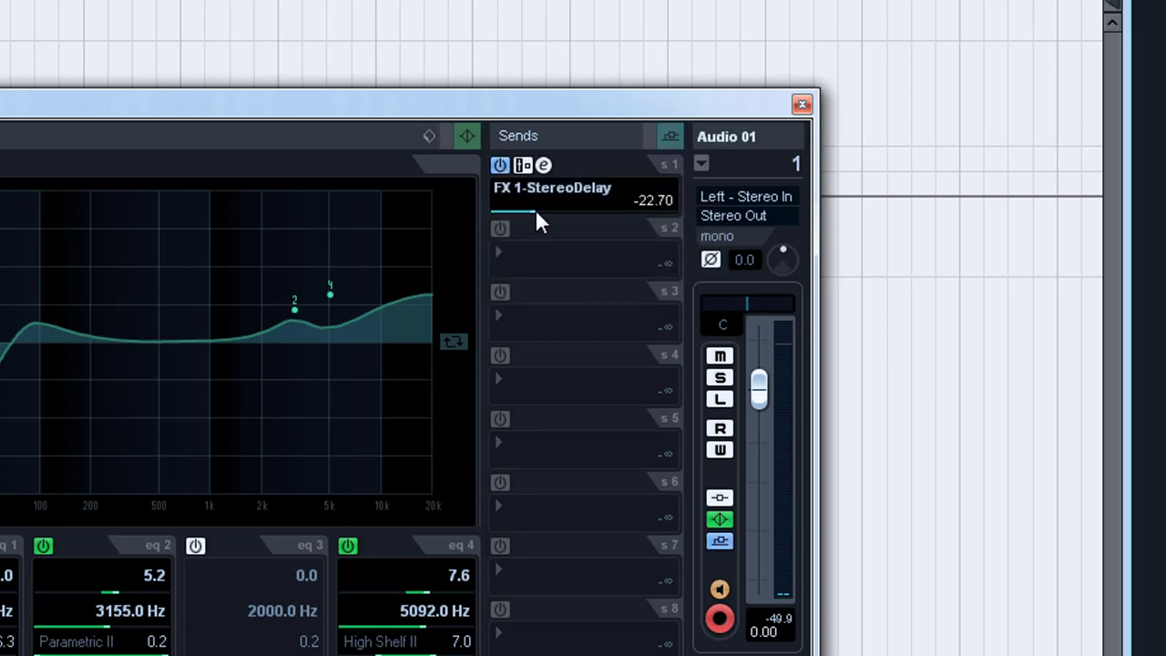
pyautogui.moveTo(536, 212); pyautogui.dragTo(550, 211)
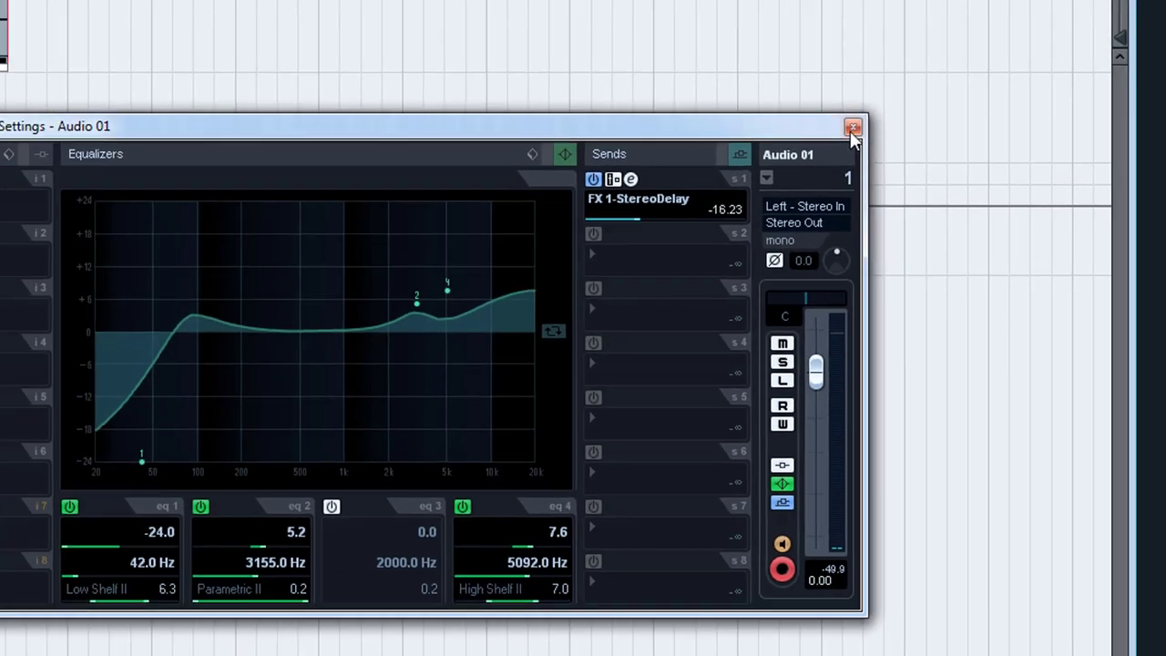
# Close the Audio 01 channel settings and move the project cursor to just before bar 4
pyautogui.click(802, 104)
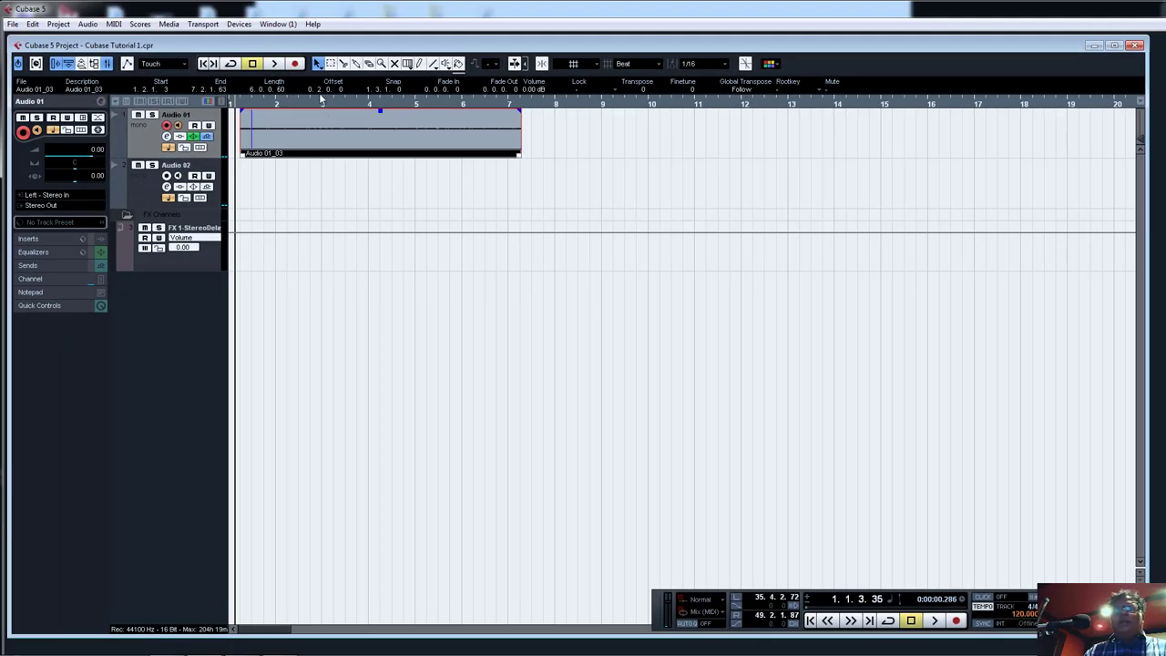
pyautogui.click(312, 101)
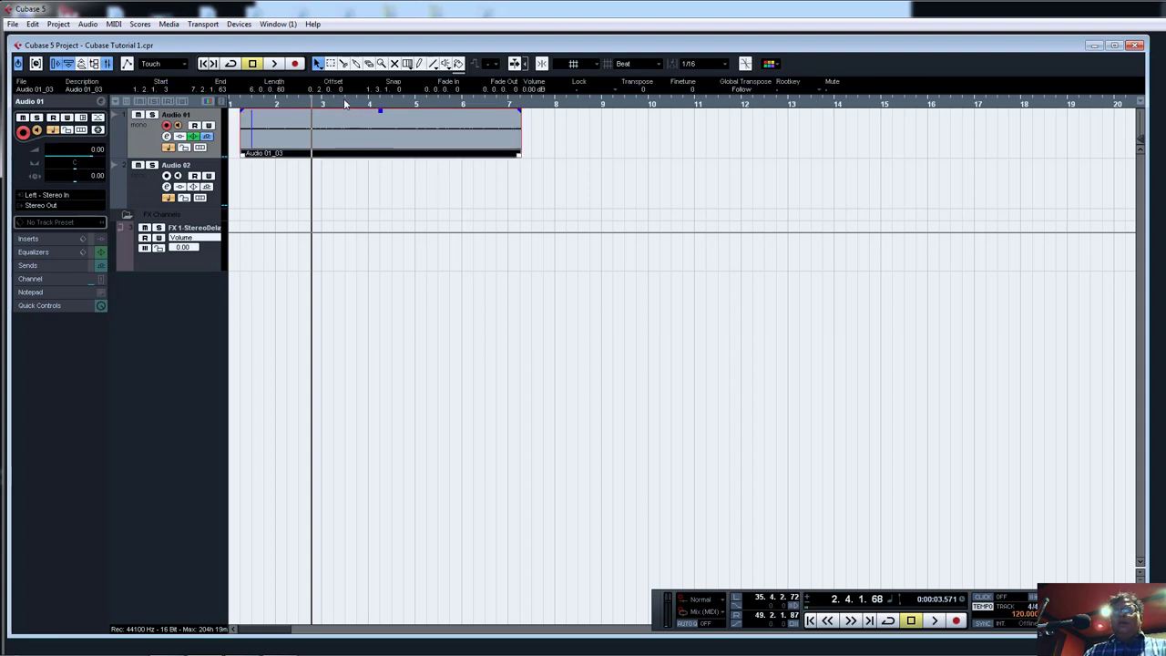
pyautogui.click(344, 103)
pyautogui.click(383, 105)
pyautogui.click(278, 103)
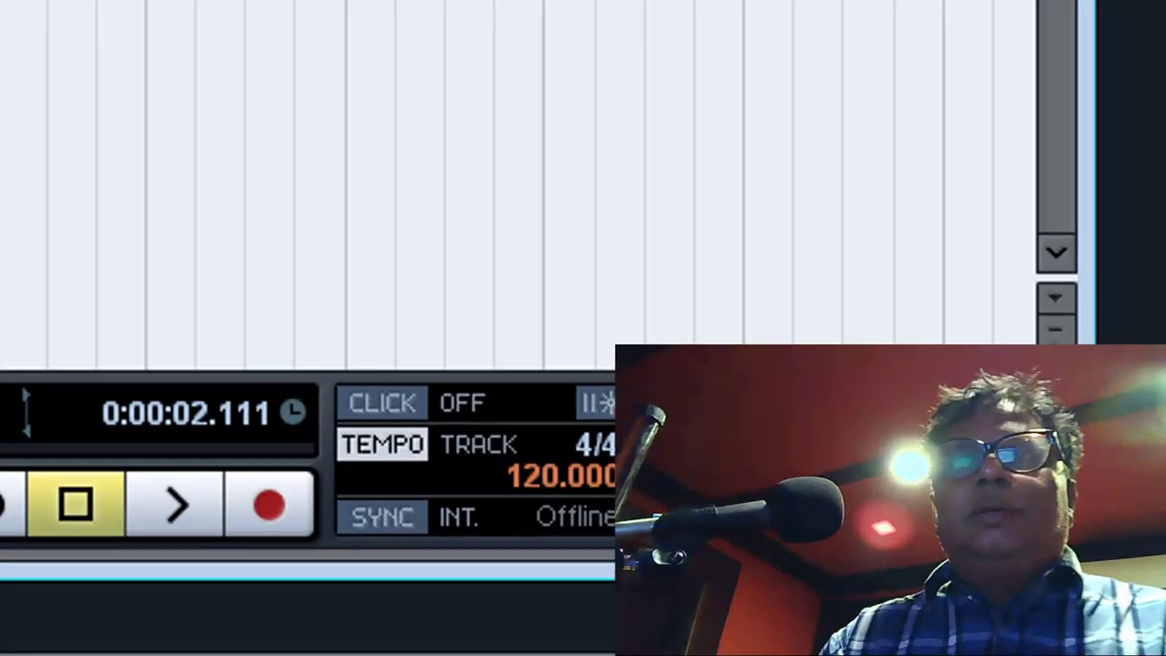
pyautogui.click(317, 103)
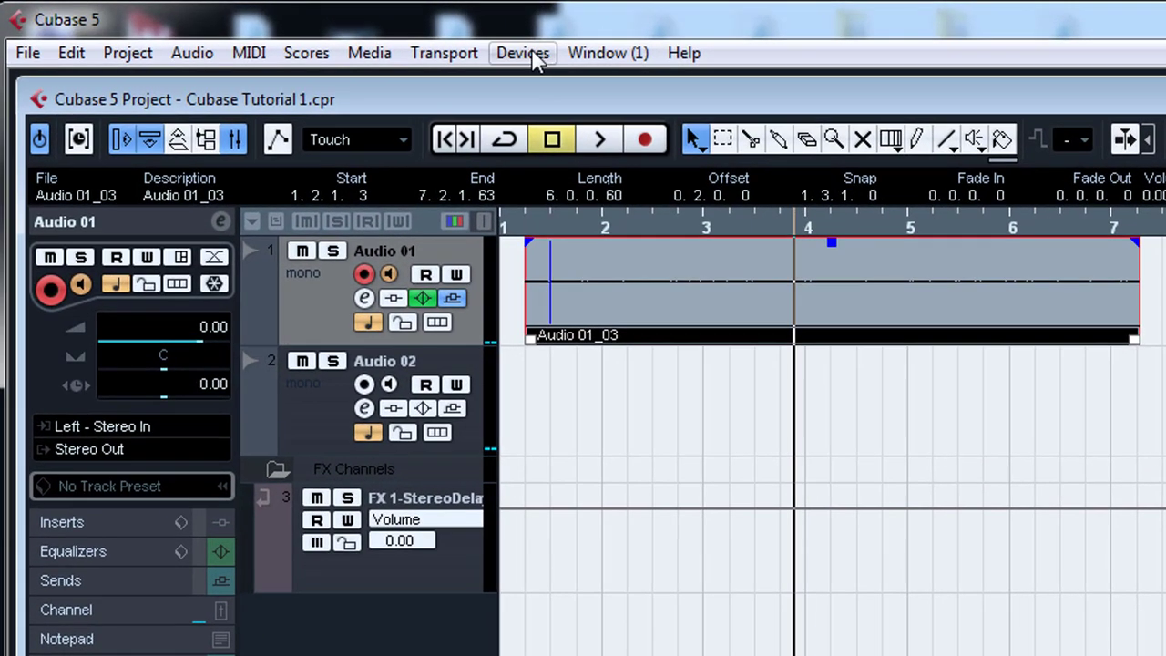
# Load Kontakt 5 into the first VST Instruments slot and create a MIDI track assigned to it
pyautogui.click(460, 46)
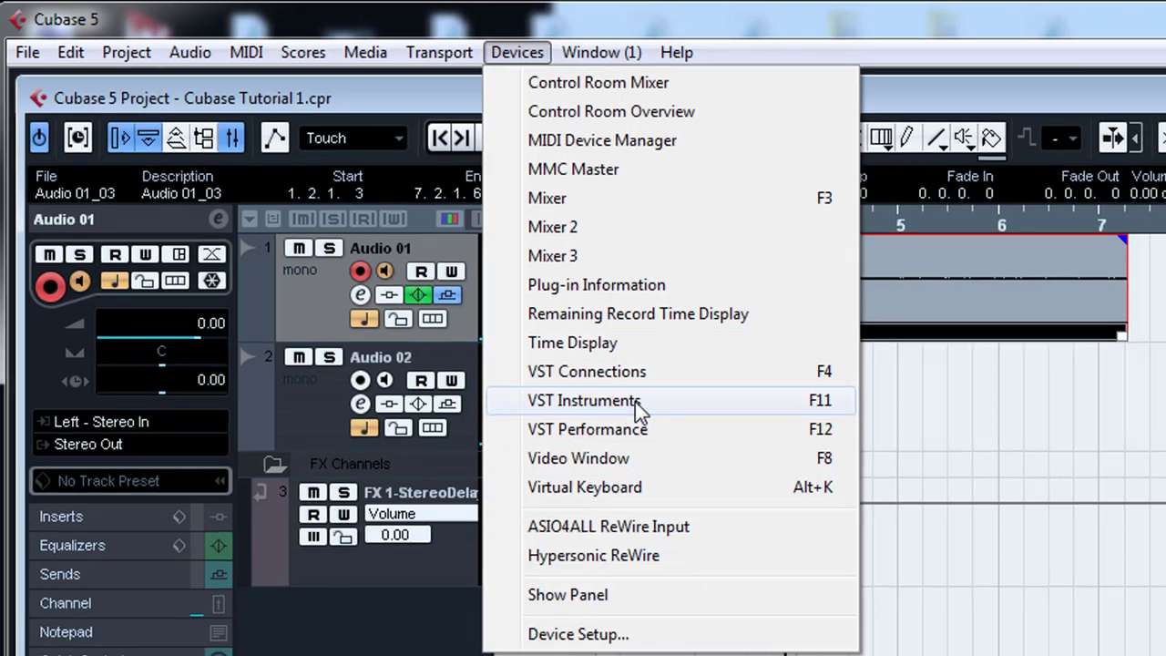
pyautogui.click(652, 405)
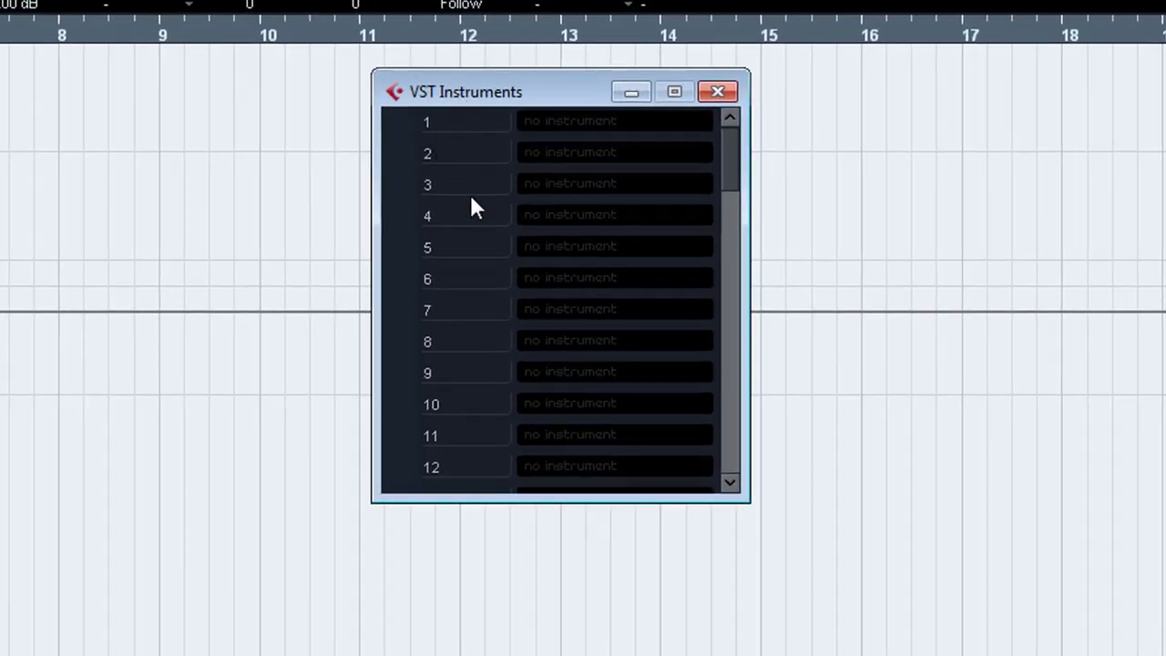
pyautogui.moveTo(530, 104); pyautogui.dragTo(519, 101)
pyautogui.click(539, 124)
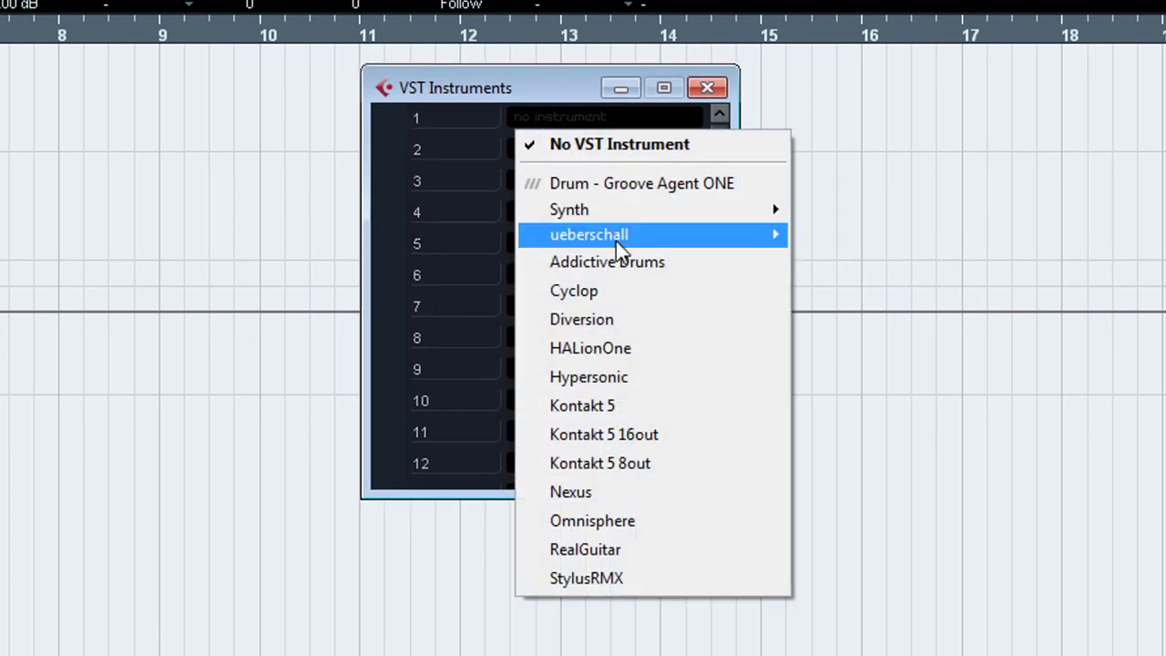
pyautogui.click(634, 409)
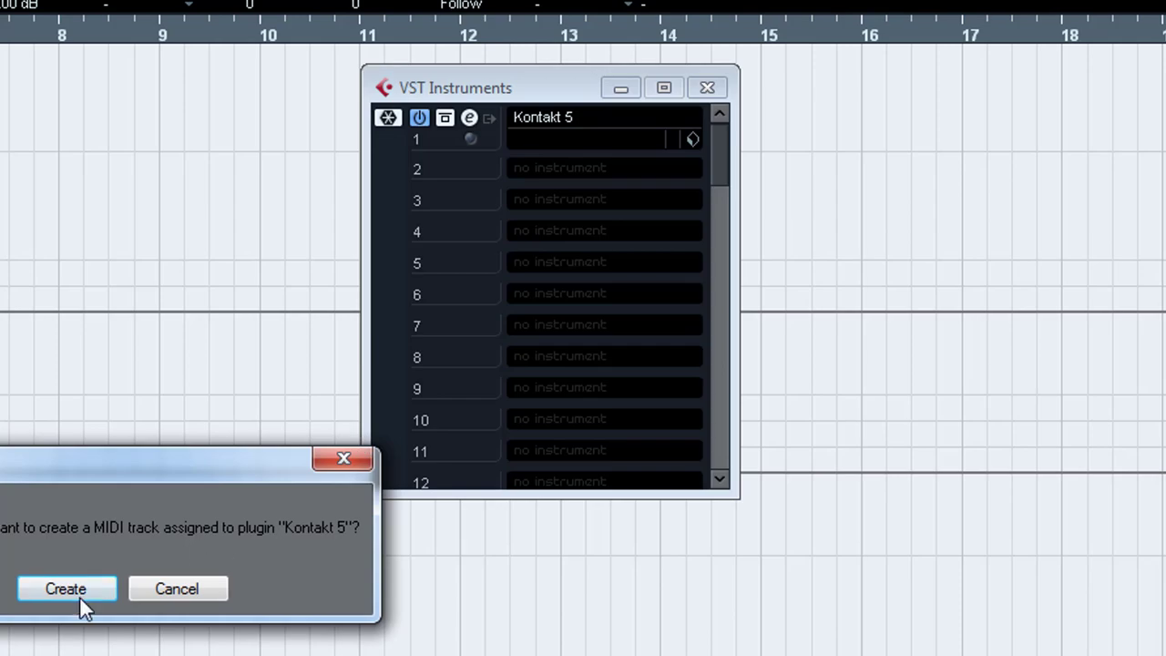
pyautogui.click(79, 596)
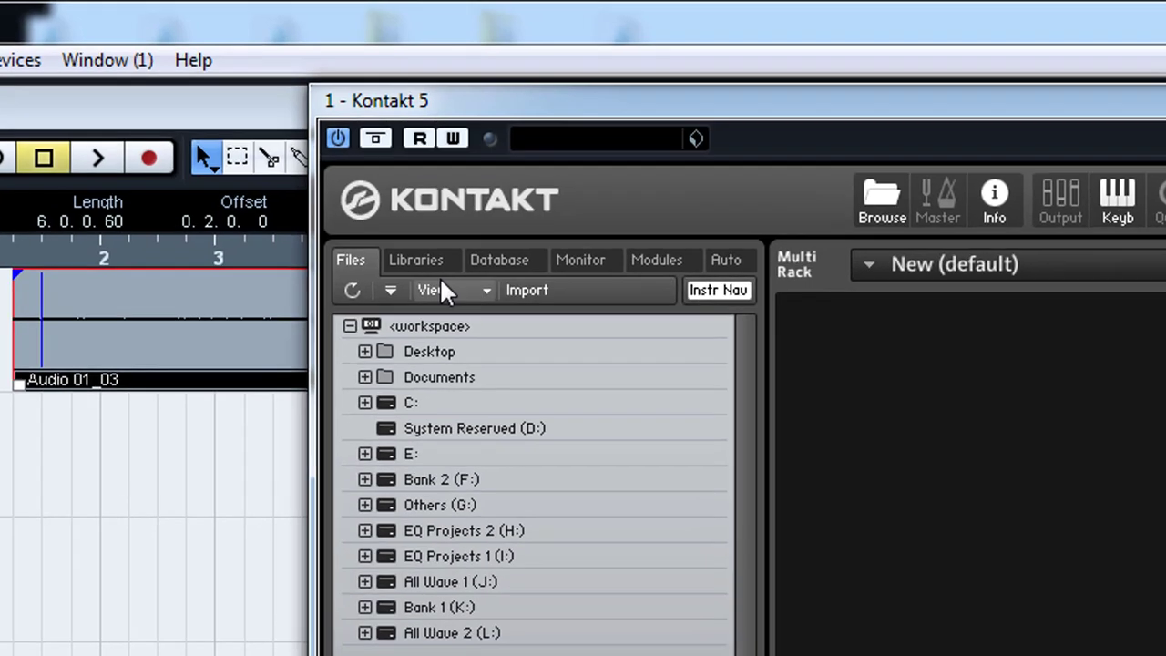
# Show the Kontakt libraries and look through the installed instrument collections
pyautogui.click(427, 262)
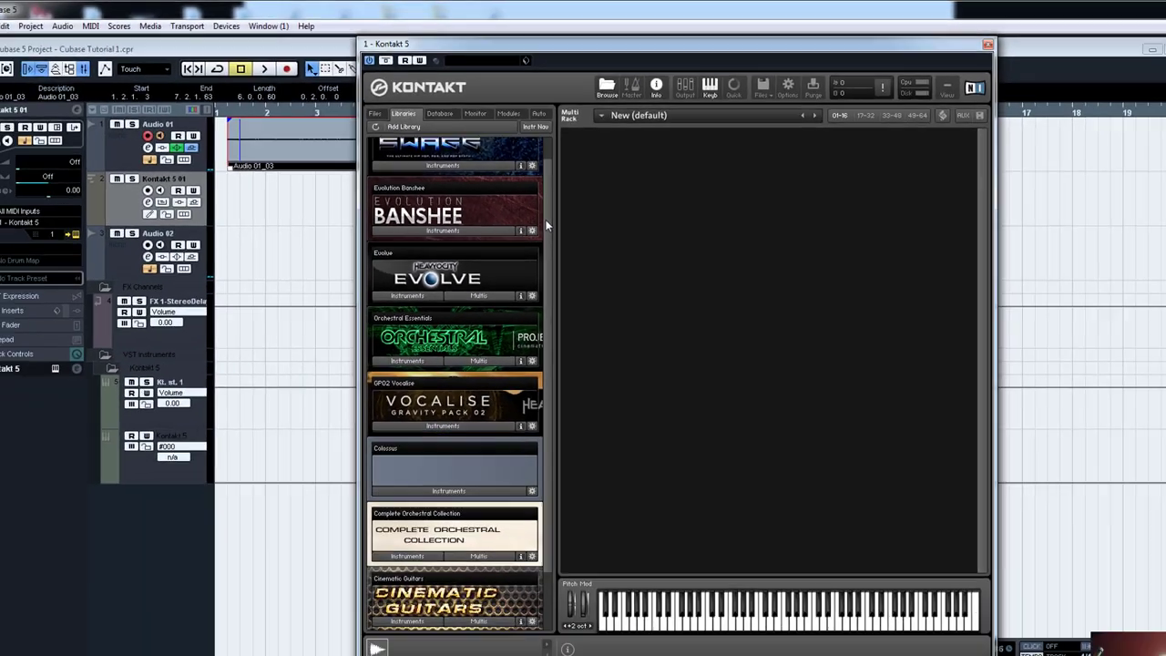
pyautogui.scroll(-3, 674, 382)
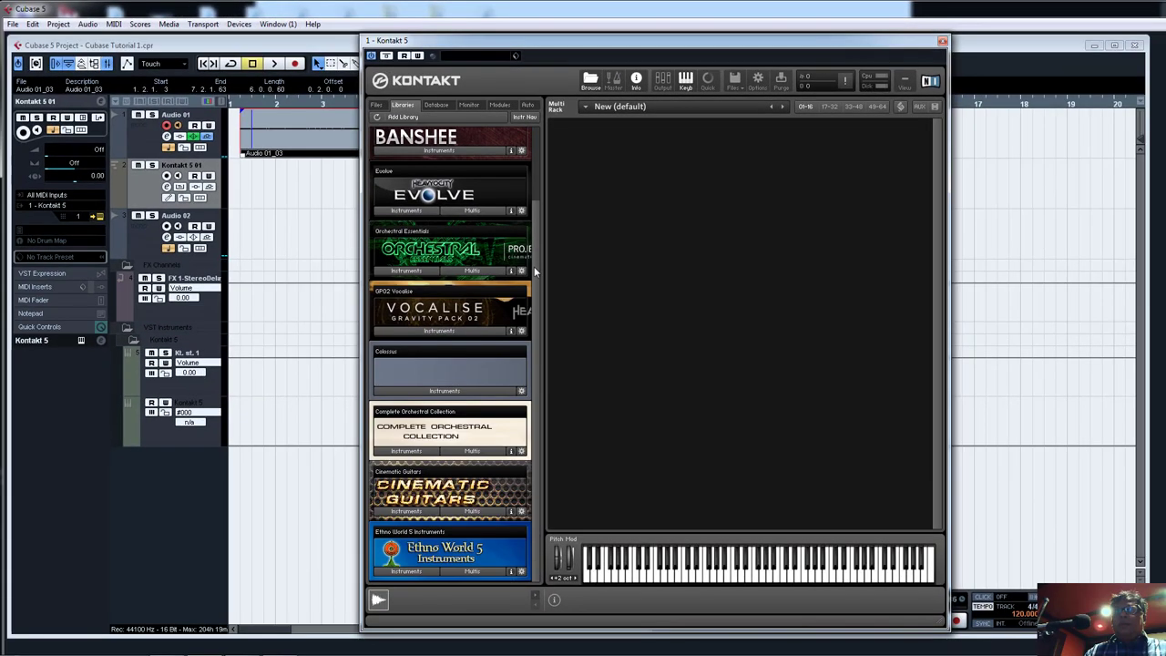
pyautogui.scroll(2, 537, 237)
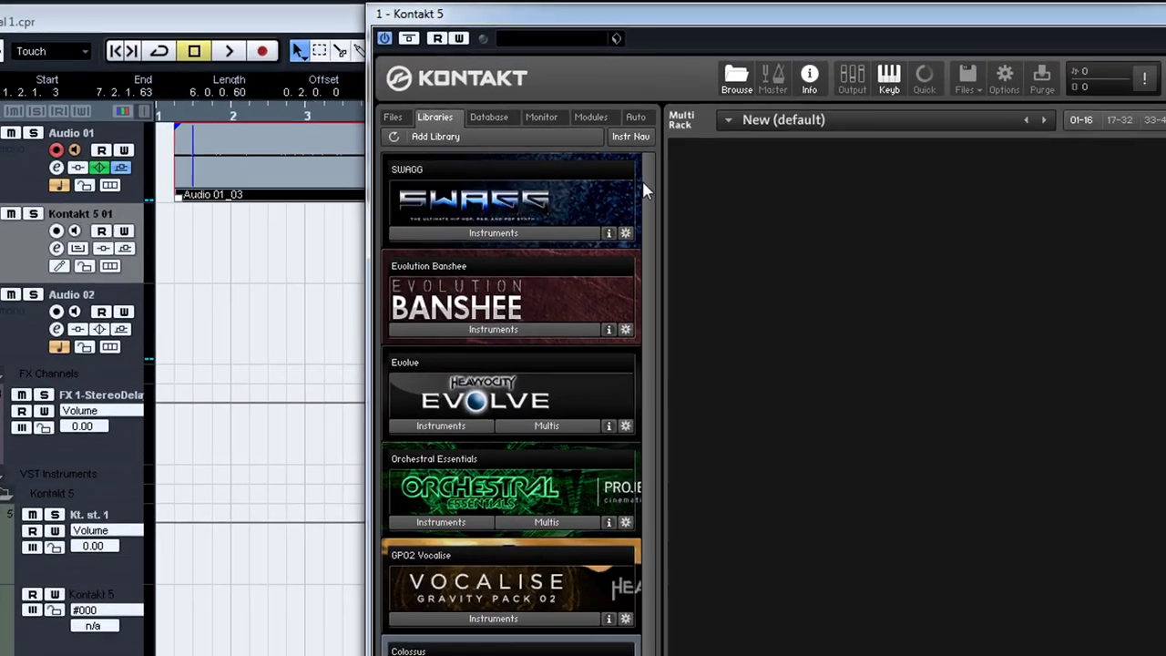
pyautogui.scroll(-3, 675, 364)
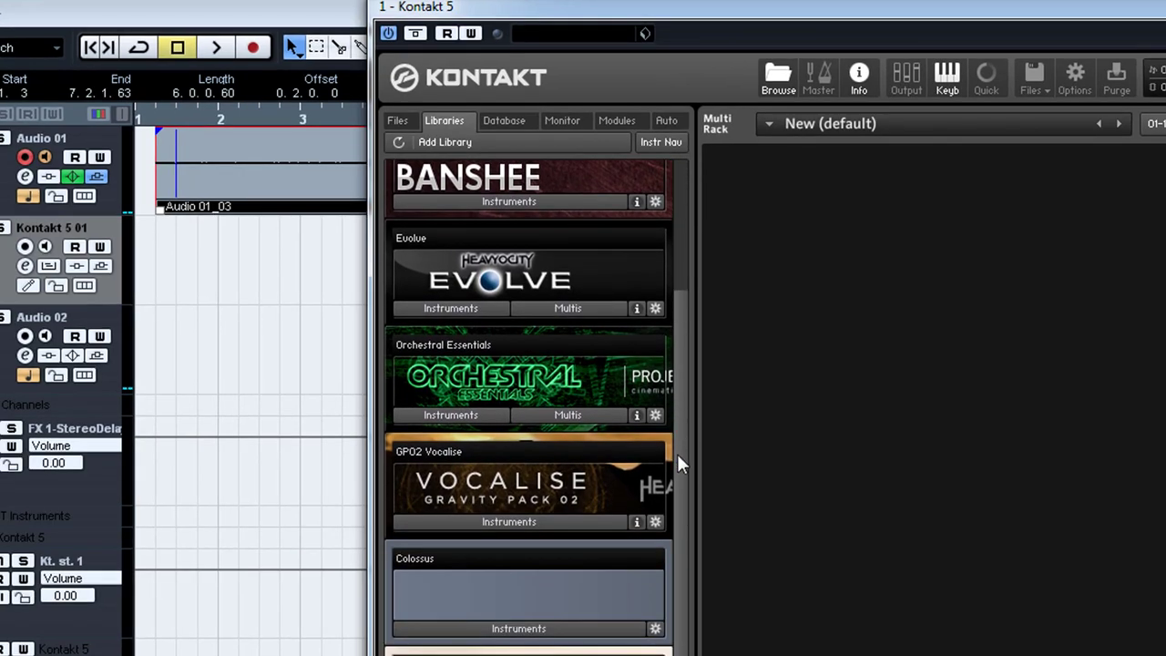
pyautogui.scroll(3, 678, 437)
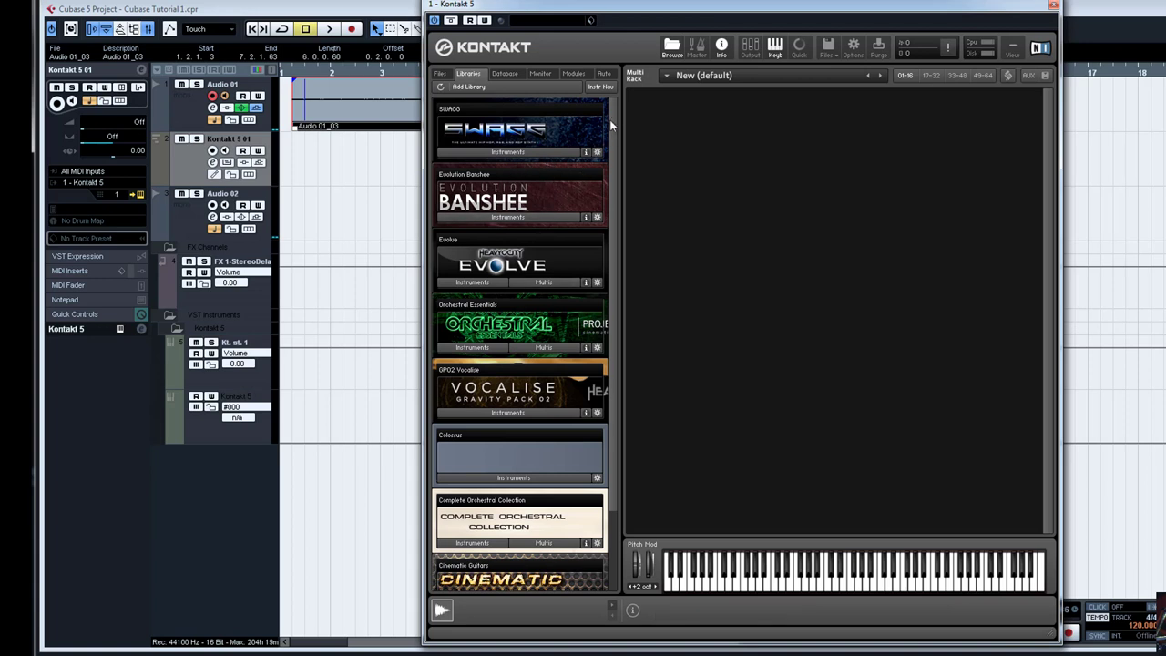
pyautogui.scroll(-1, 610, 120)
pyautogui.scroll(-1, 600, 191)
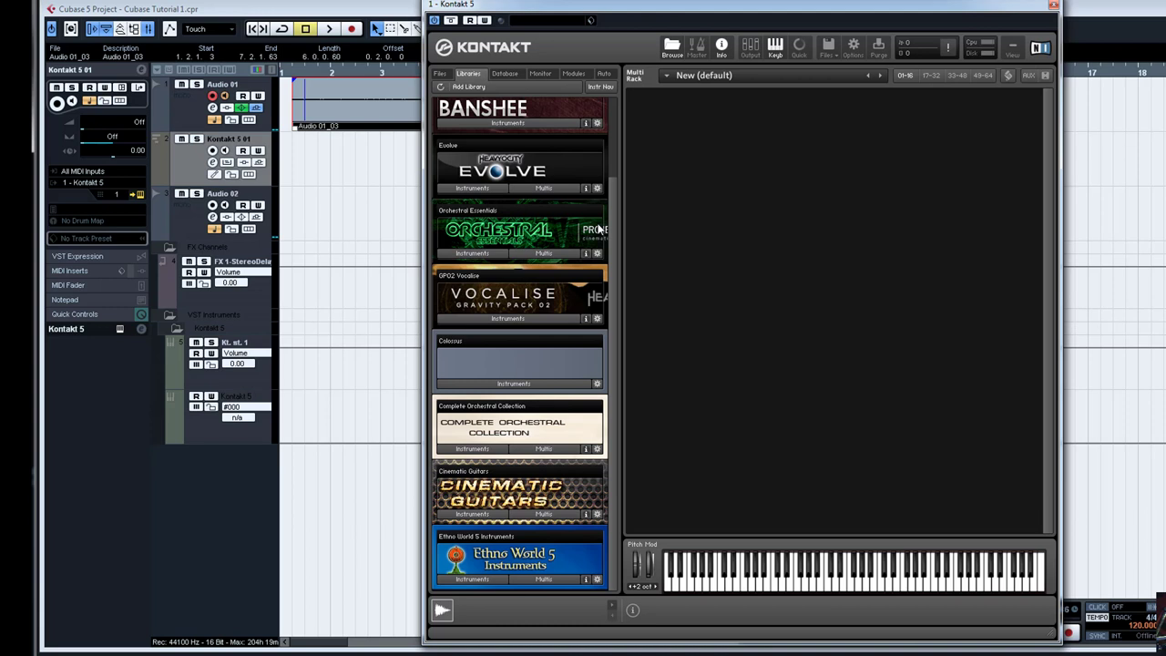
pyautogui.scroll(1, 597, 189)
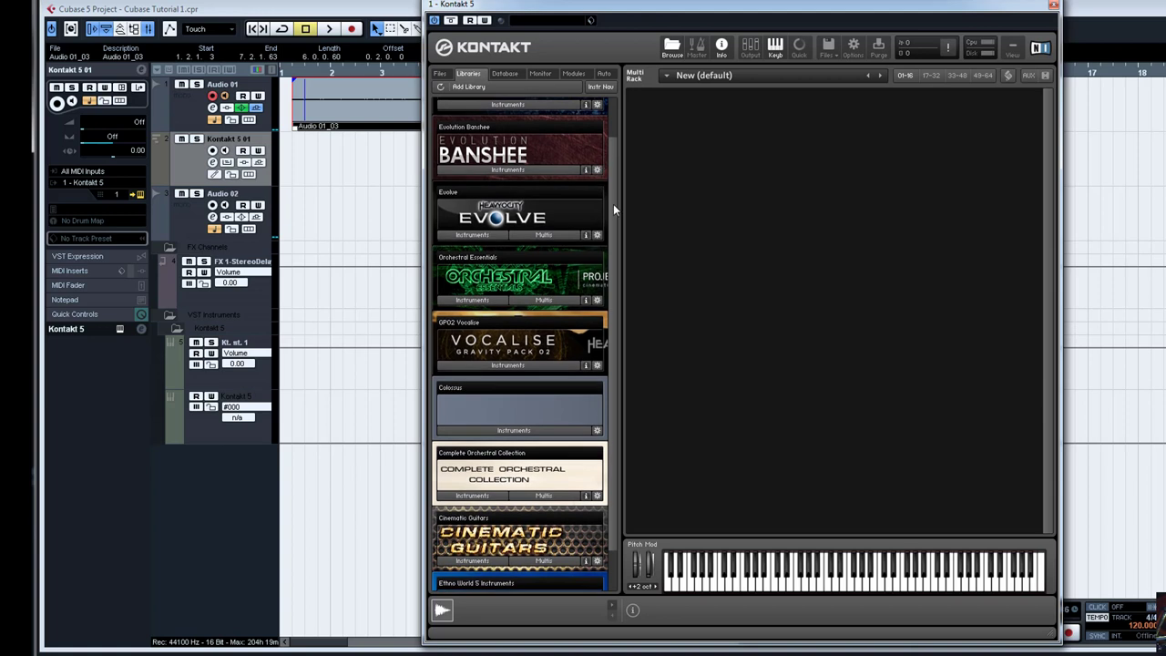
pyautogui.scroll(1, 613, 204)
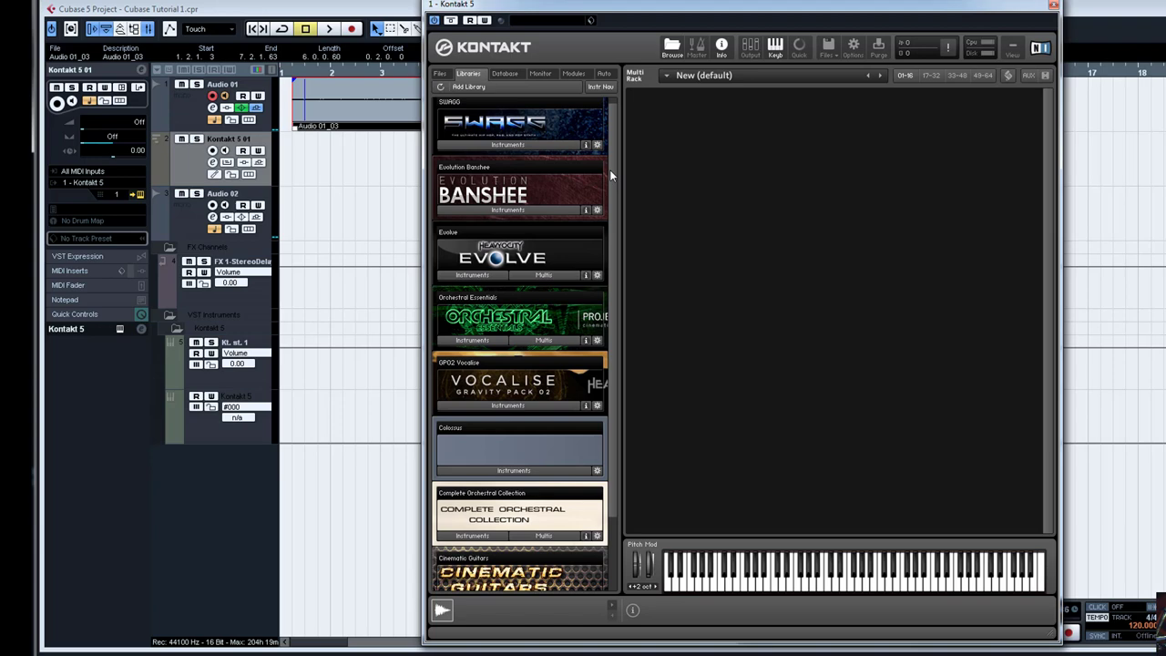
pyautogui.scroll(-1, 551, 335)
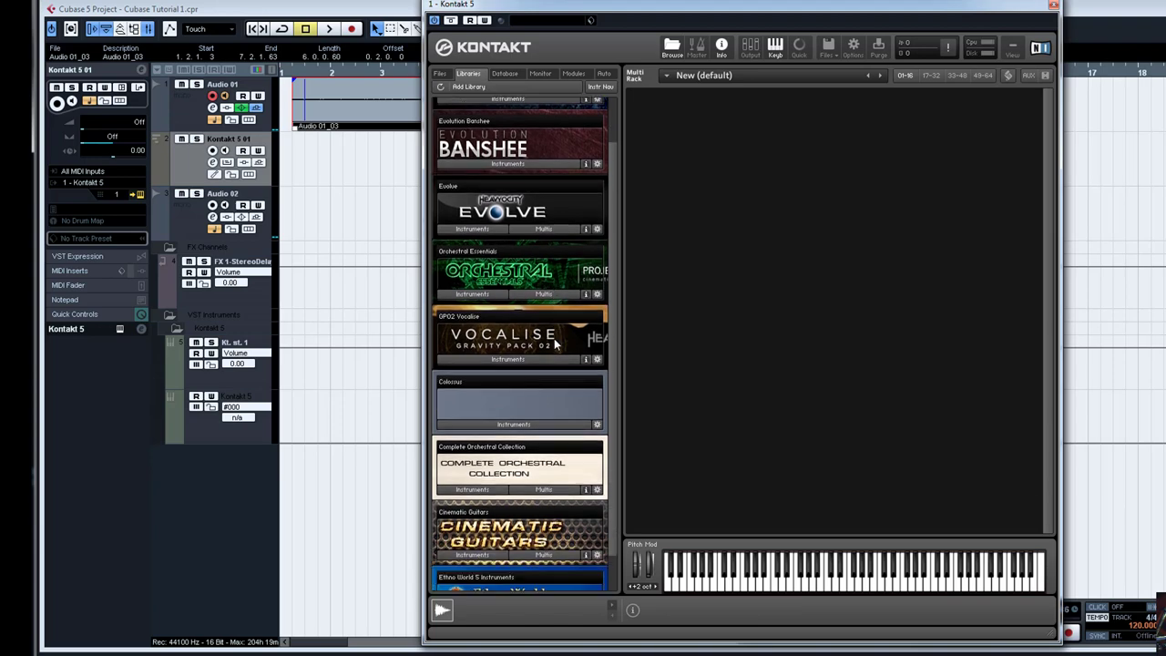
pyautogui.scroll(-1, 555, 343)
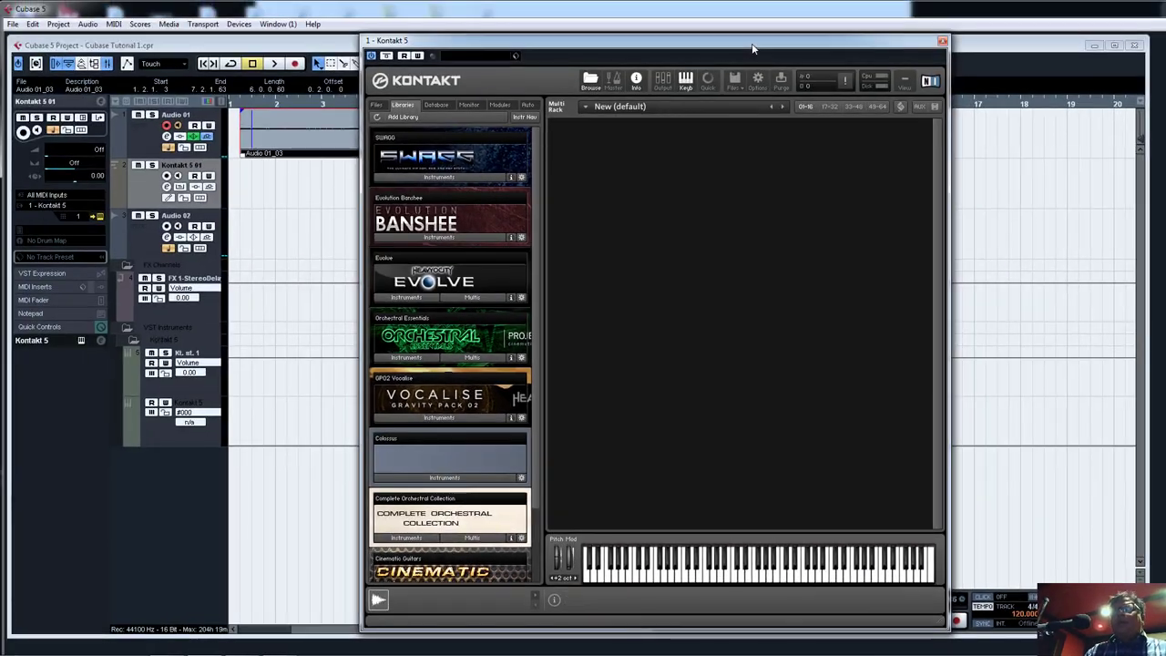
# Move the Kontakt window off the VST Instruments rack, load Hypersonic into the second slot and create its MIDI track
pyautogui.moveTo(467, 0); pyautogui.dragTo(252, 0)
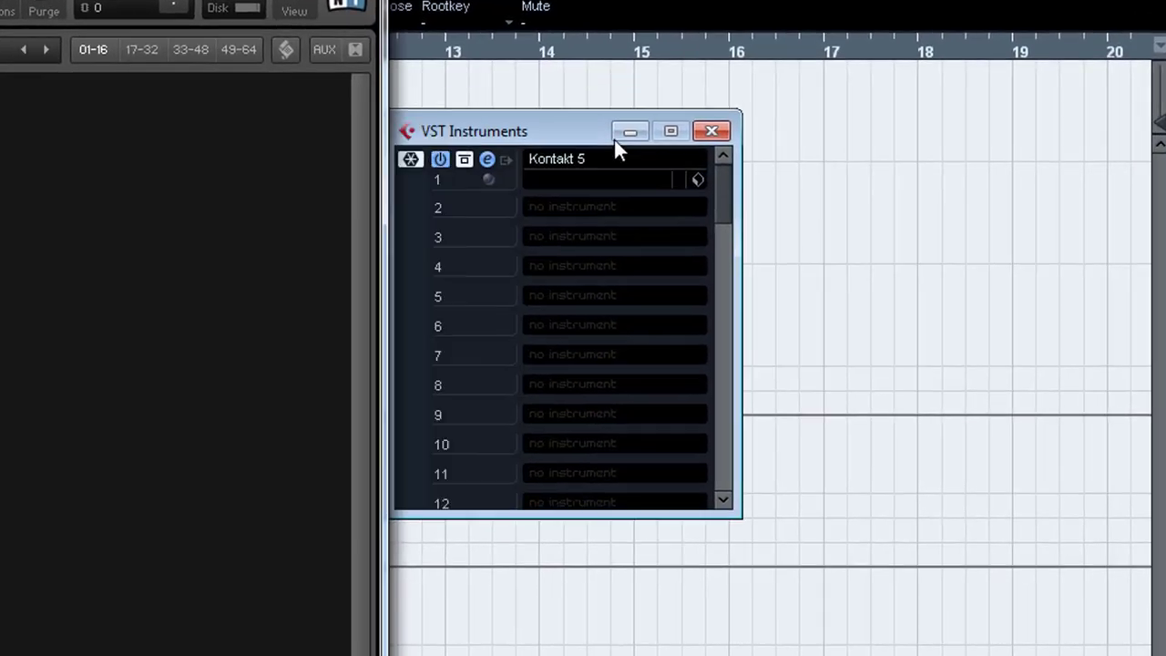
pyautogui.moveTo(863, 144); pyautogui.dragTo(906, 146)
pyautogui.click(655, 204)
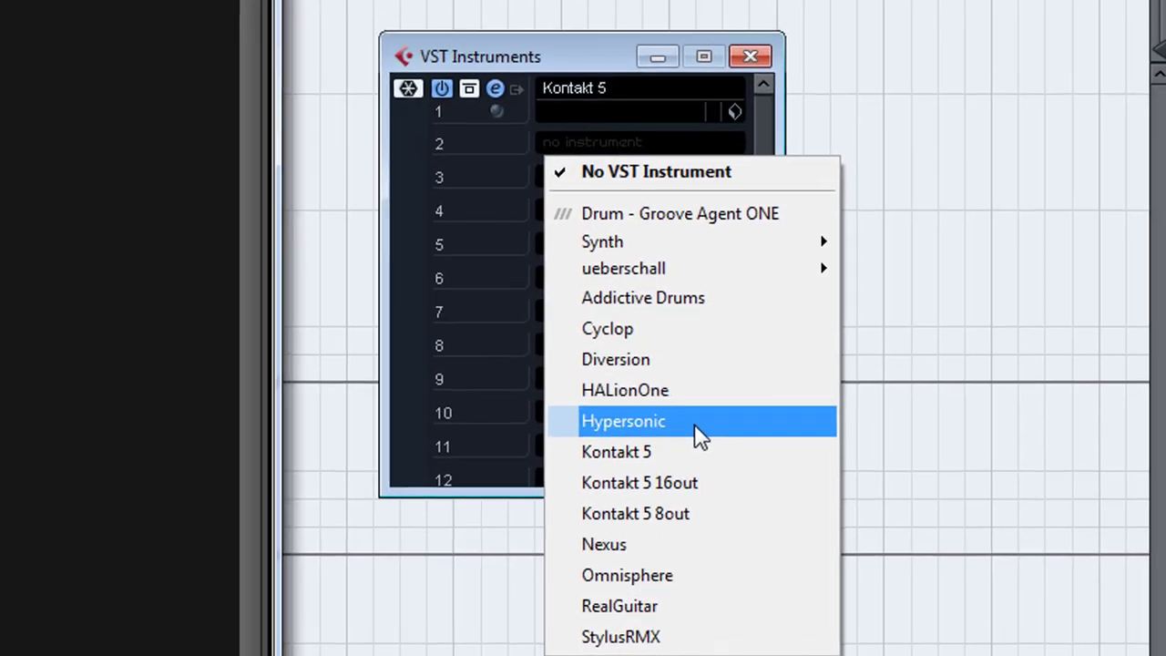
pyautogui.click(748, 455)
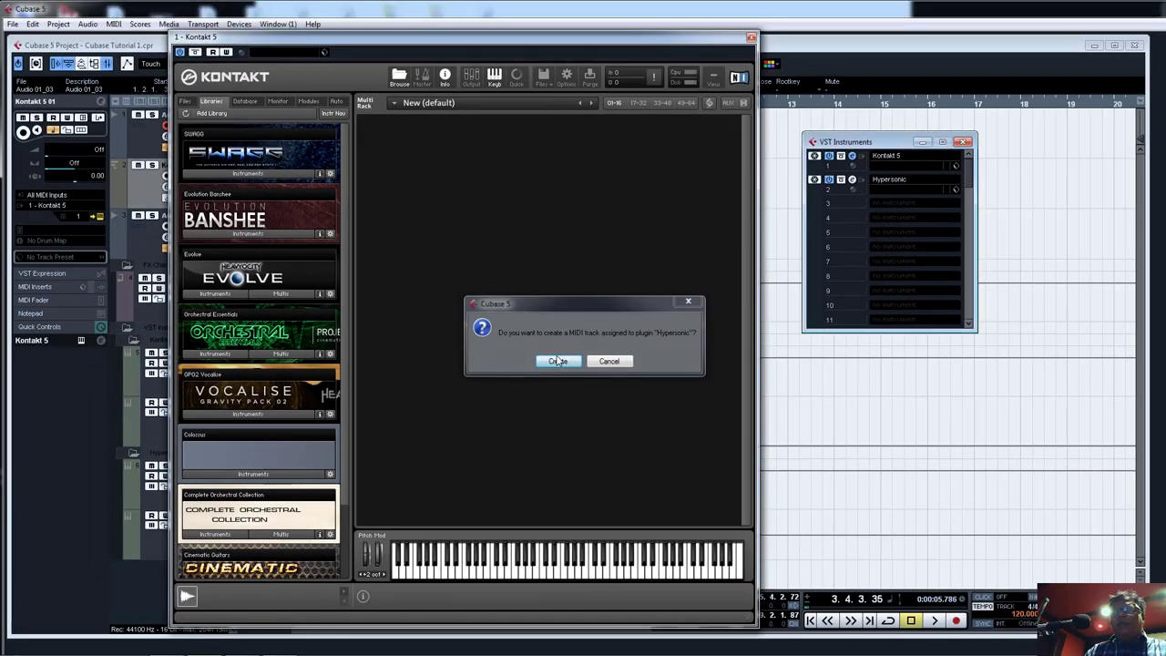
pyautogui.click(537, 366)
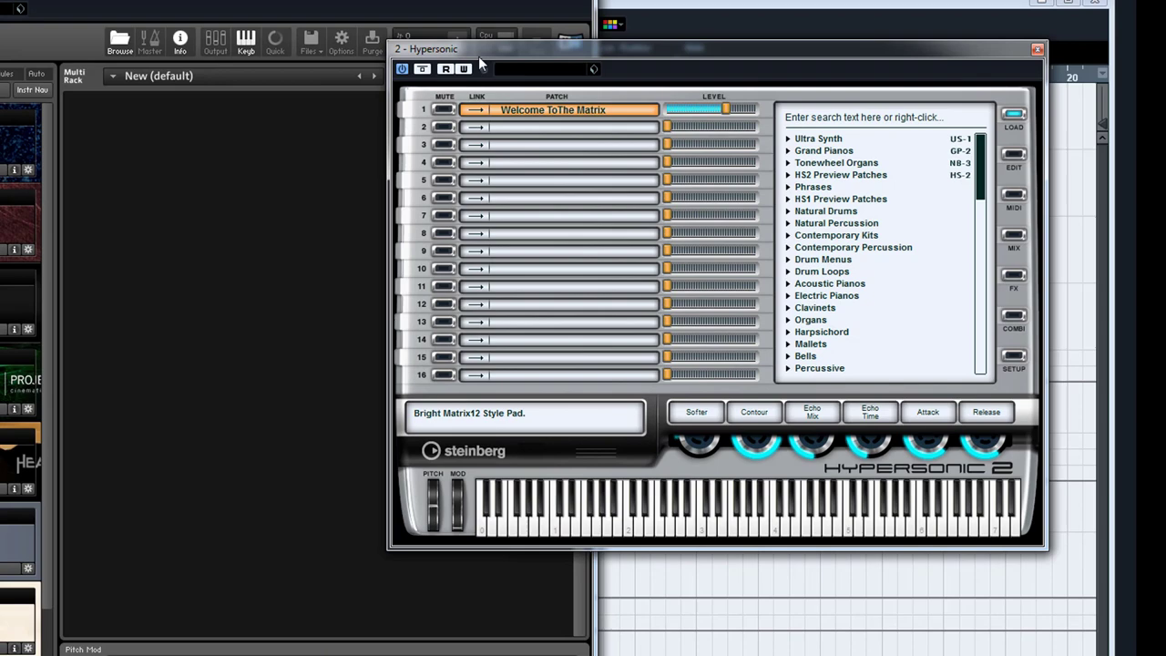
# Look through the Hypersonic patch categories and move its window clear of the VST Instruments rack
pyautogui.moveTo(478, 56); pyautogui.dragTo(347, 88)
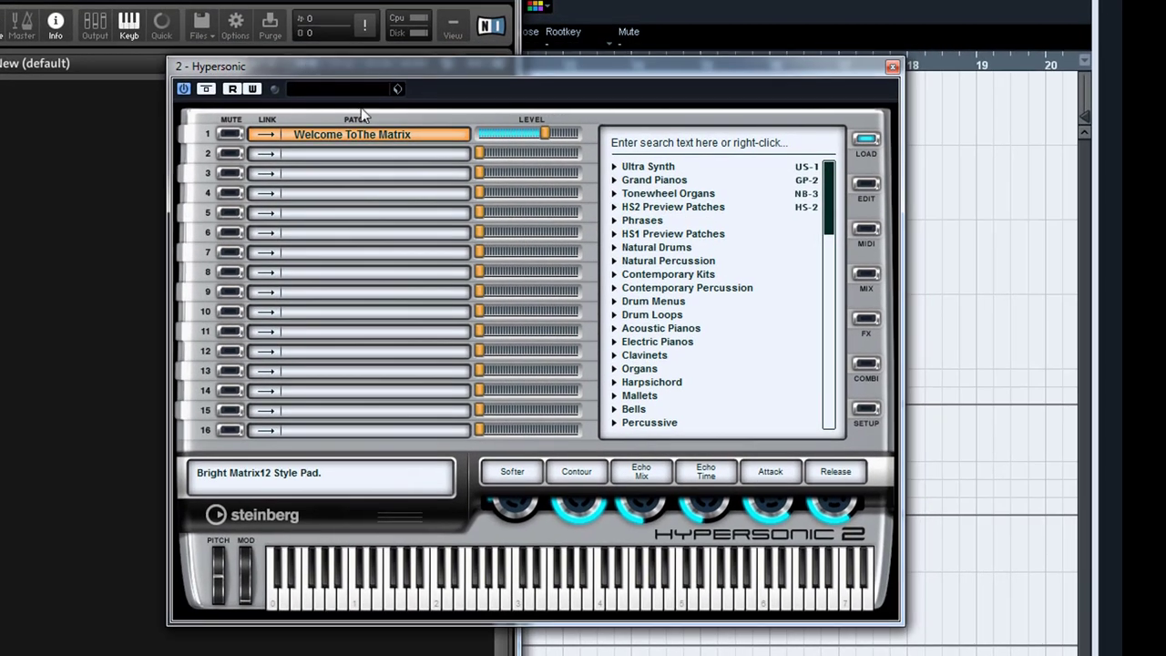
pyautogui.scroll(-10, 756, 278)
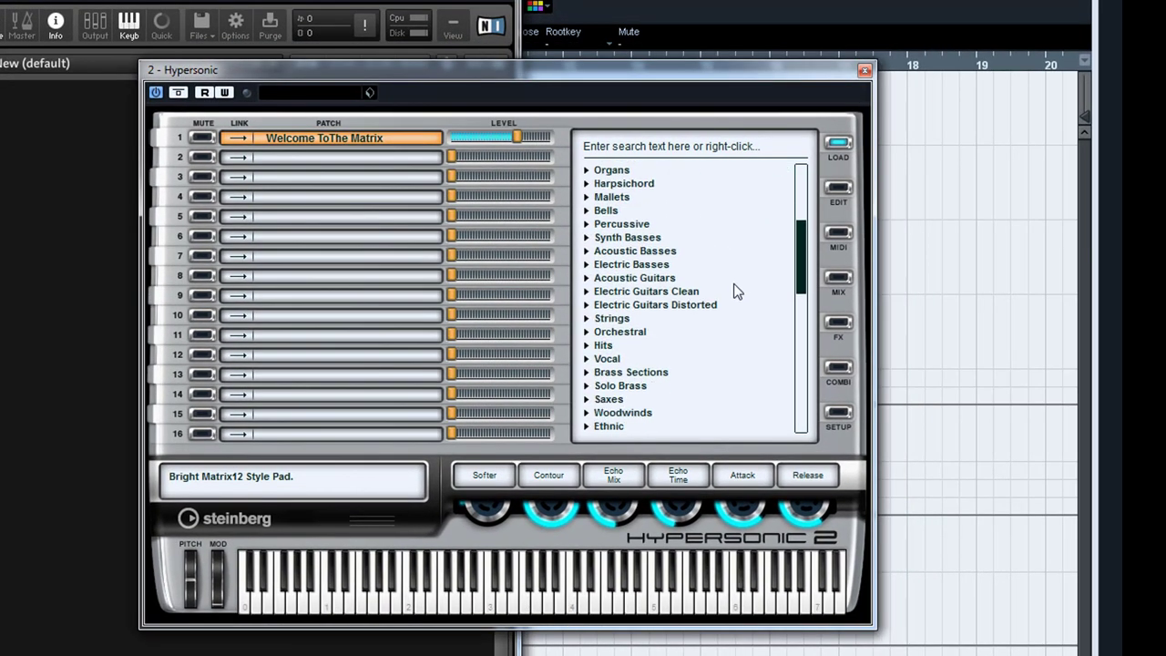
pyautogui.scroll(6, 698, 310)
pyautogui.scroll(5, 696, 310)
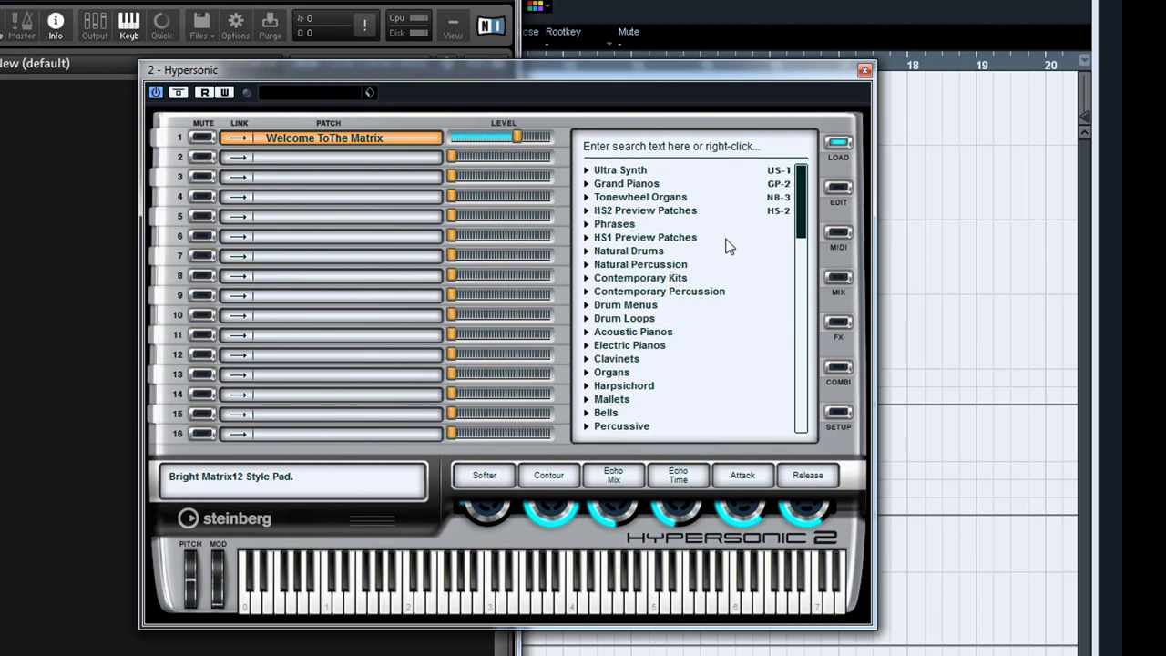
pyautogui.moveTo(723, 75); pyautogui.dragTo(413, 93)
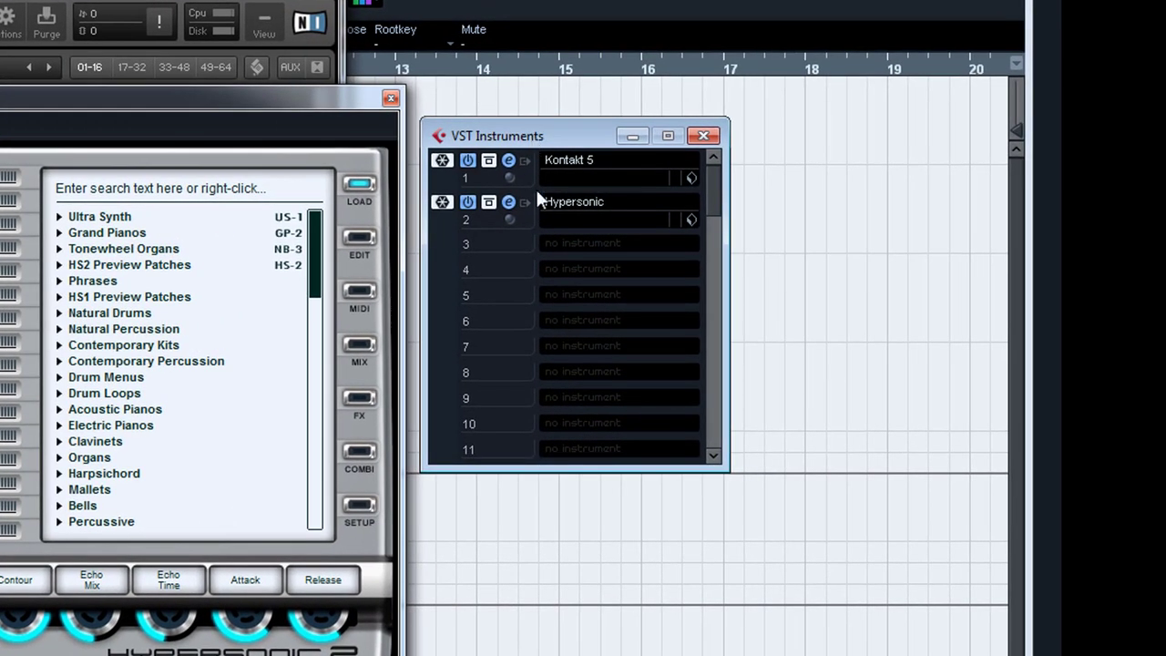
# Load Nexus into the third VST Instruments slot and create a MIDI track assigned to it
pyautogui.click(580, 251)
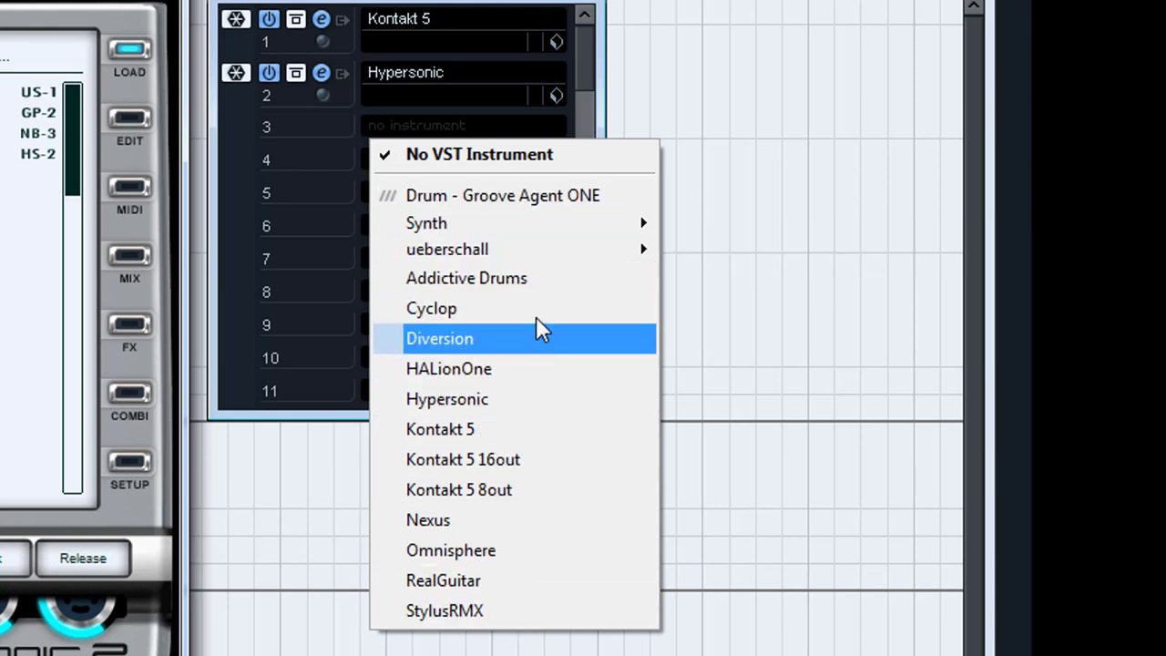
pyautogui.moveTo(536, 239)
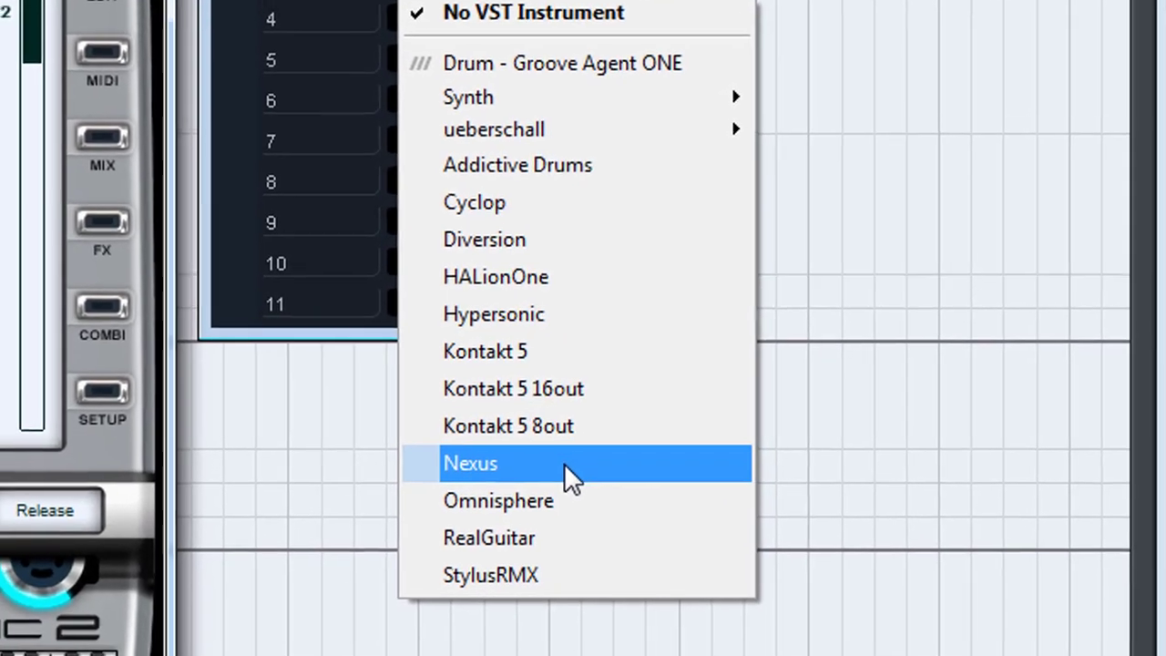
pyautogui.click(443, 508)
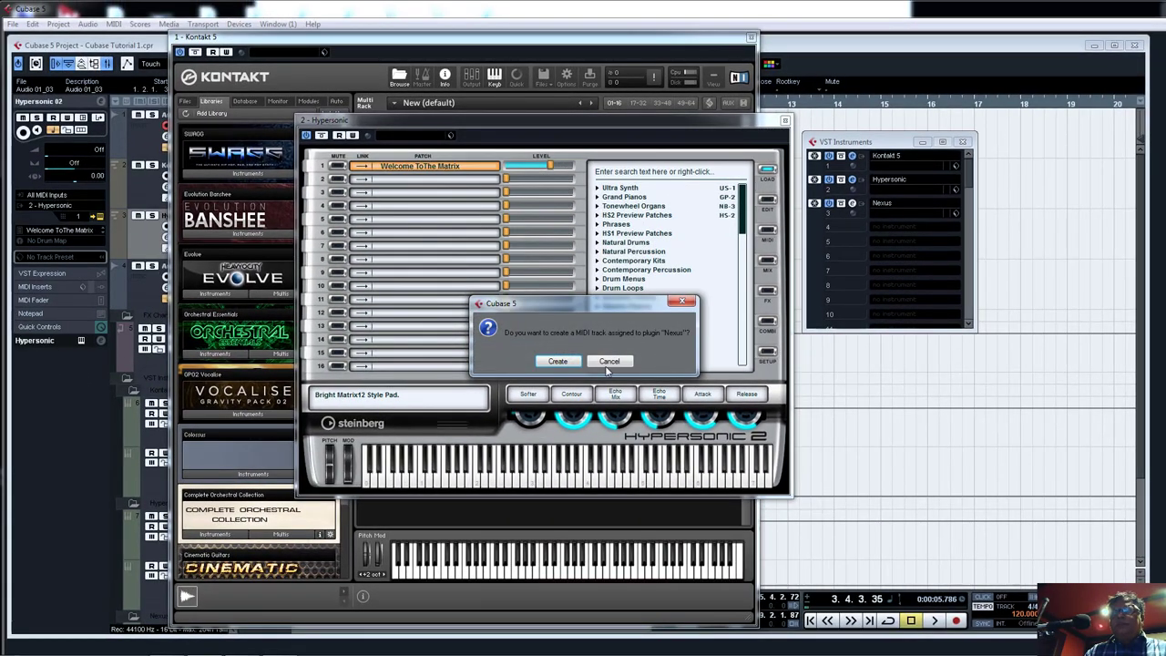
pyautogui.click(574, 360)
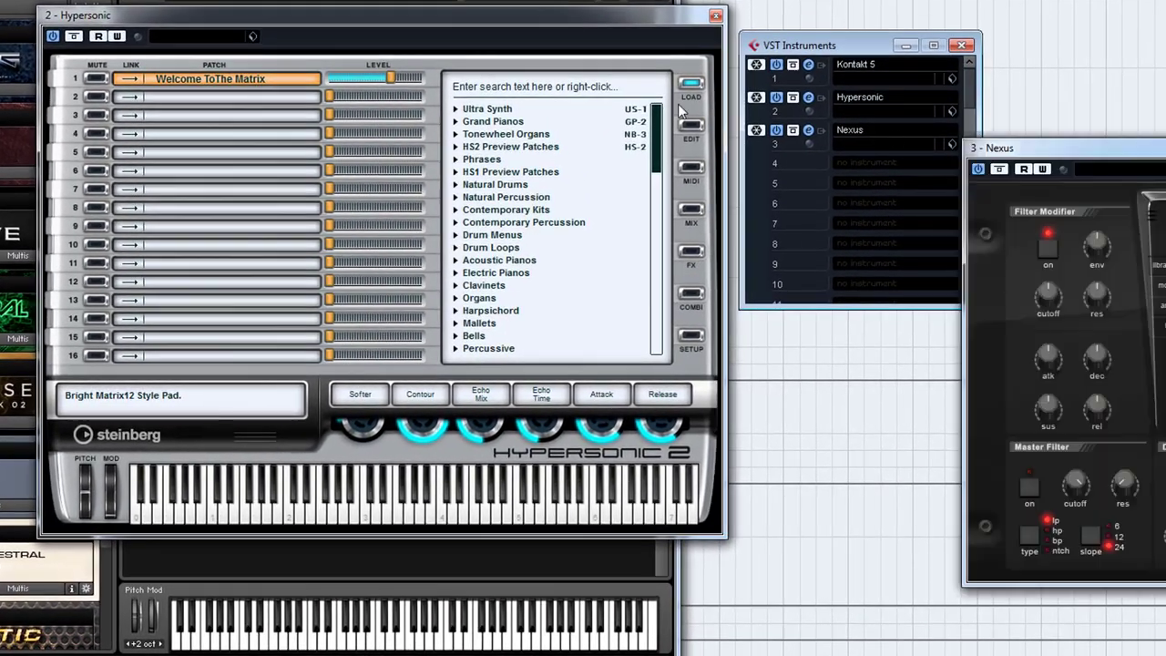
# Arrange the Nexus window beside the other instrument windows and bring Hypersonic in front of it
pyautogui.moveTo(1057, 147); pyautogui.dragTo(279, 72)
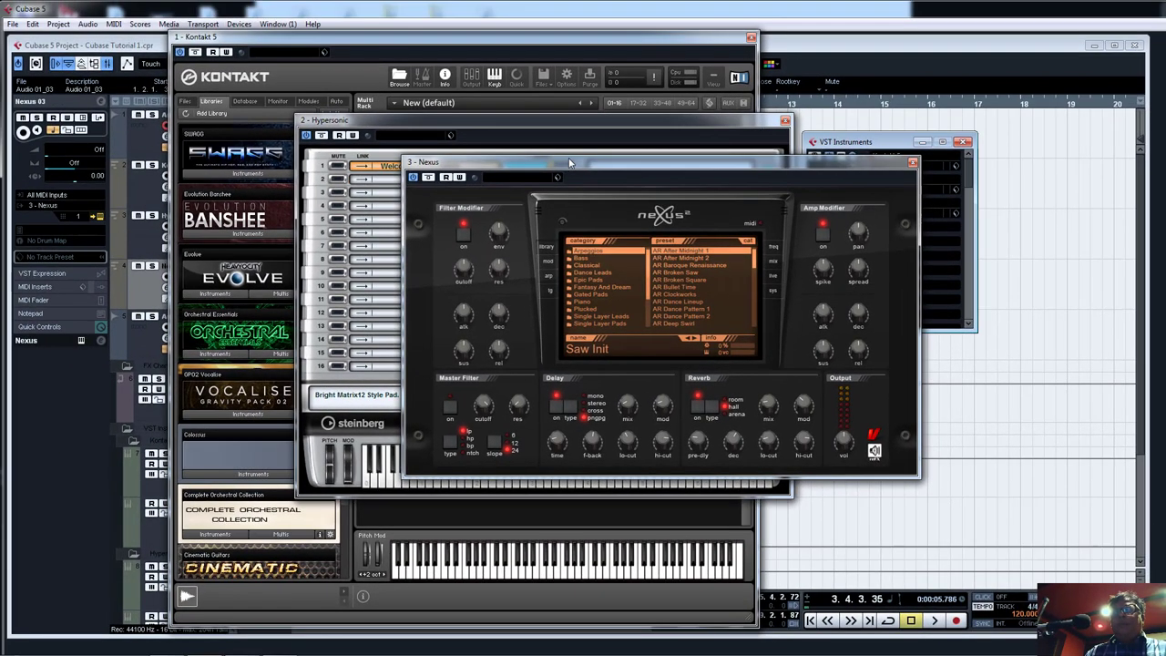
pyautogui.moveTo(419, 78); pyautogui.dragTo(465, 55)
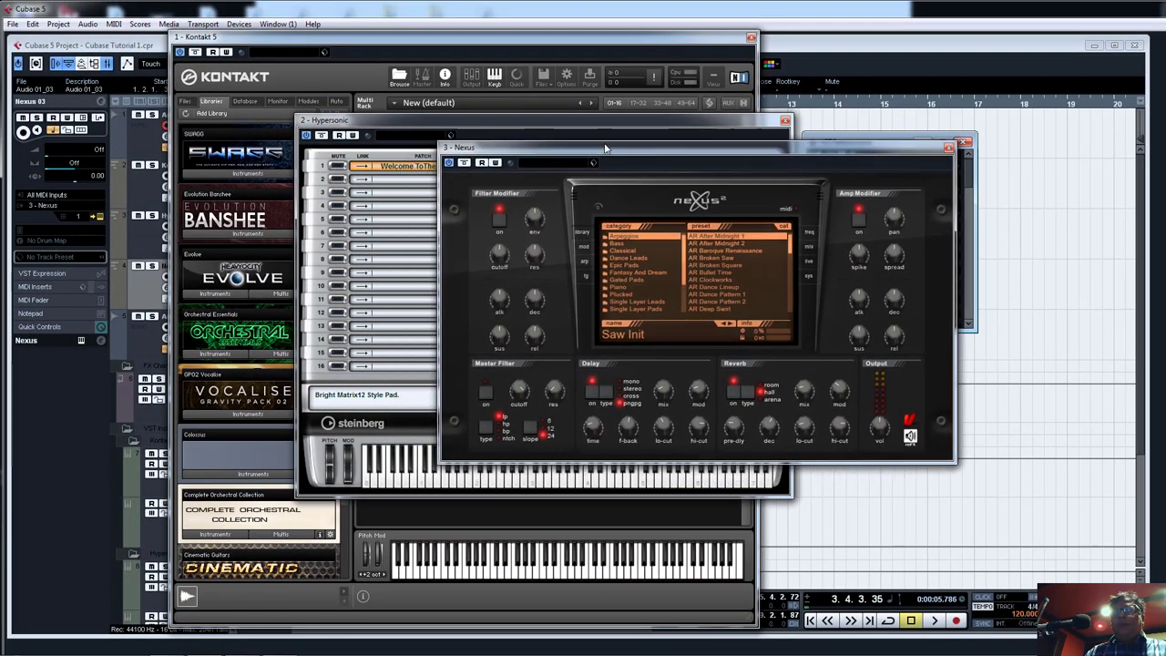
pyautogui.moveTo(606, 148); pyautogui.dragTo(635, 139)
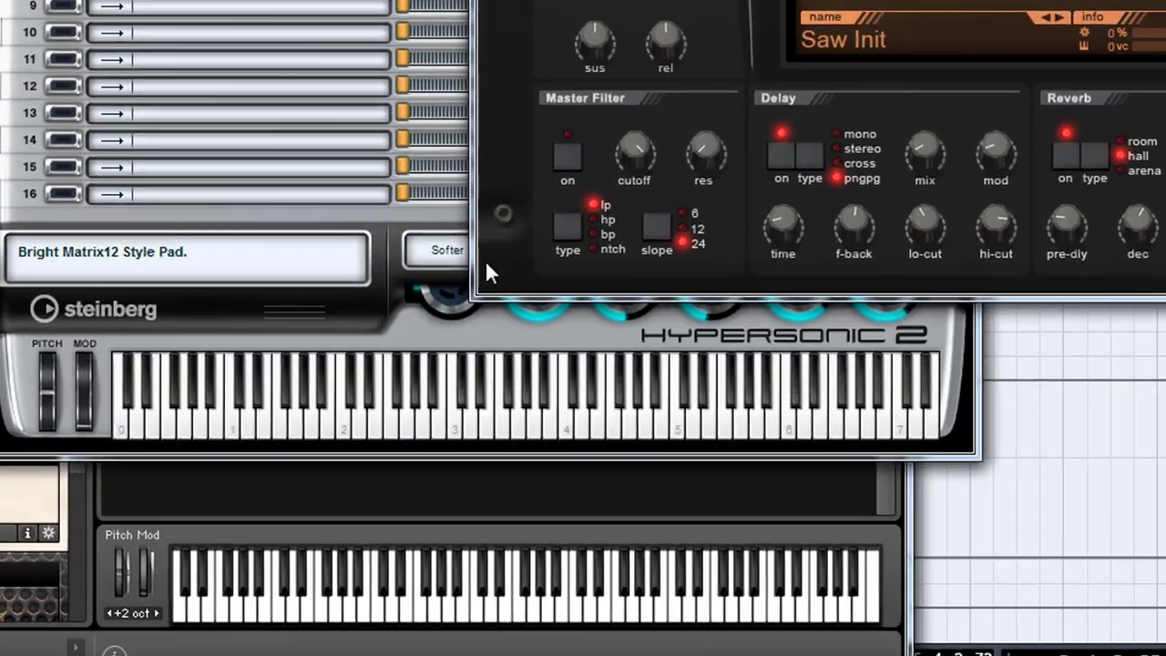
pyautogui.click(454, 413)
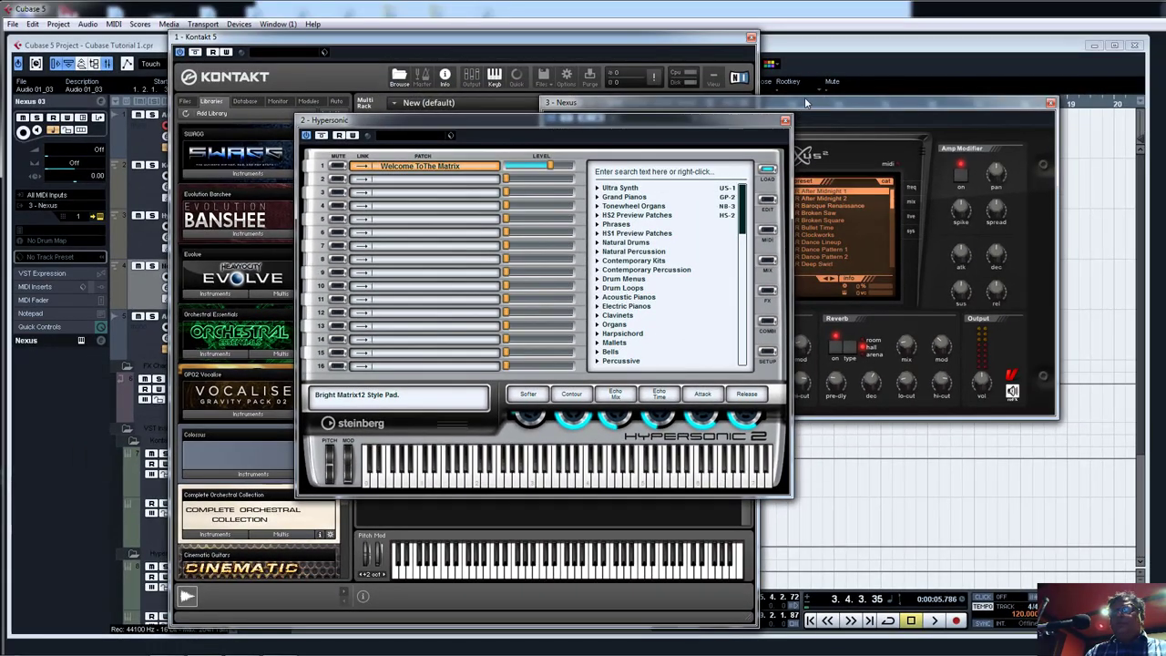
# Load StylusRMX into the fourth VST Instruments slot and create a MIDI track assigned to it
pyautogui.click(805, 103)
pyautogui.press('F11')
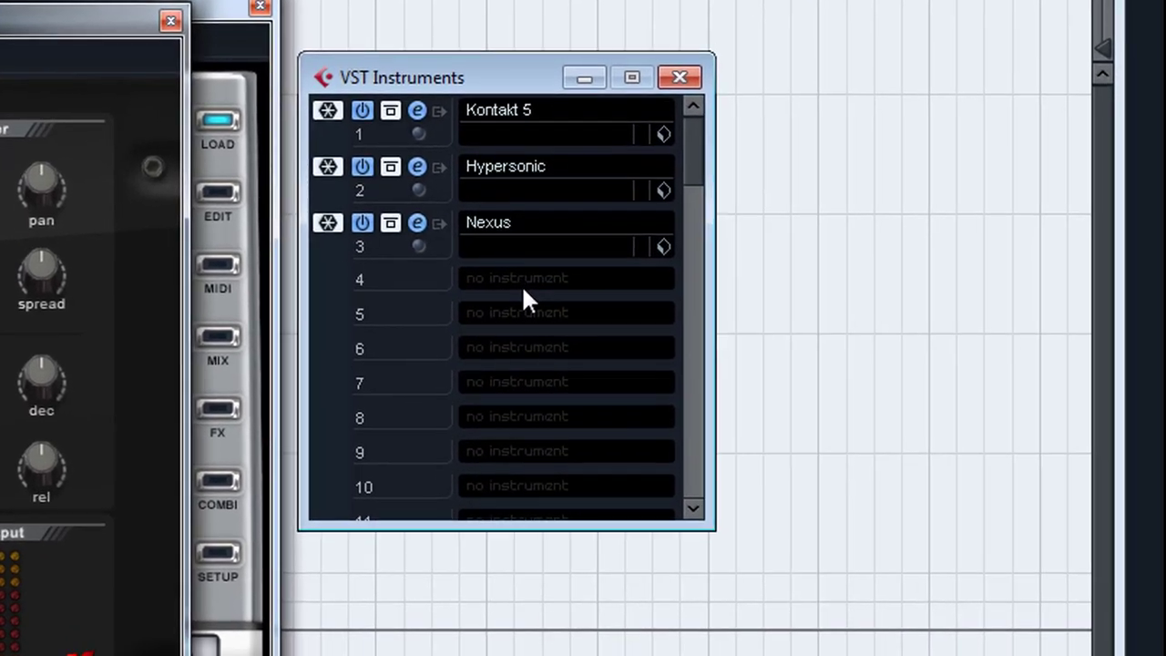
pyautogui.click(523, 296)
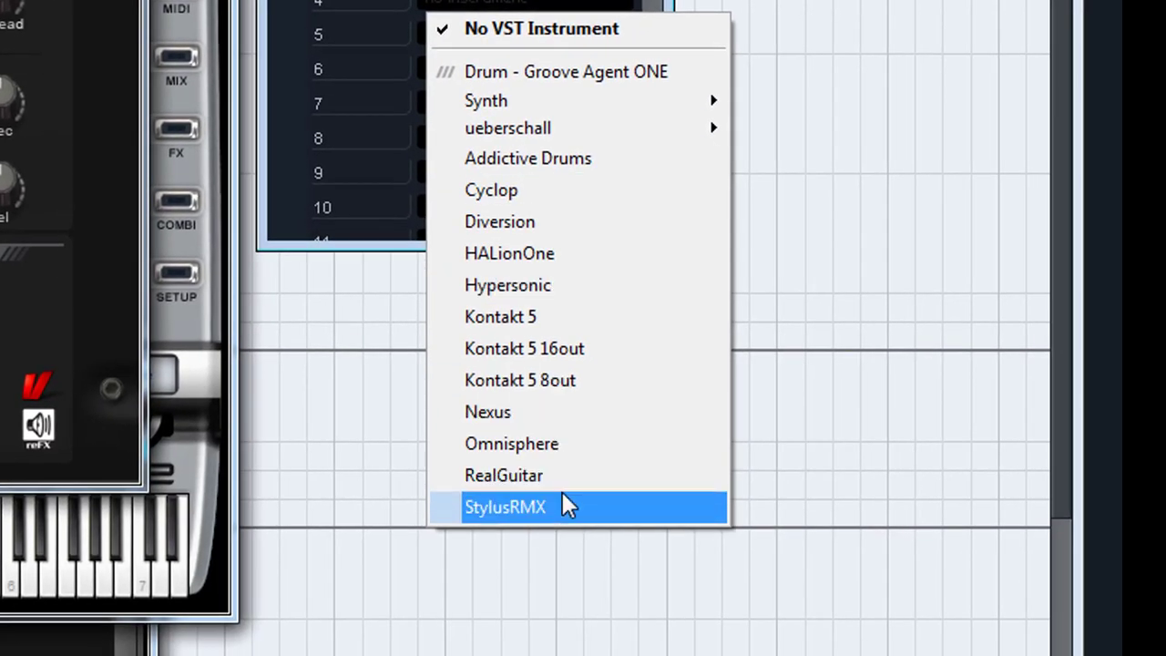
pyautogui.click(562, 501)
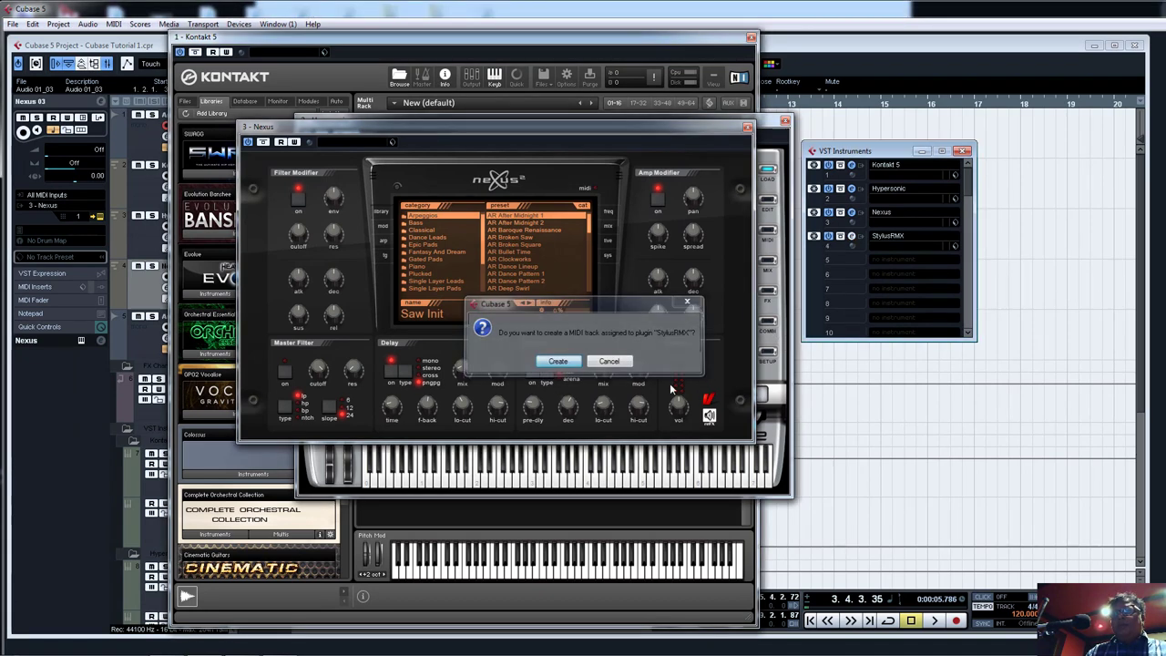
pyautogui.click(557, 362)
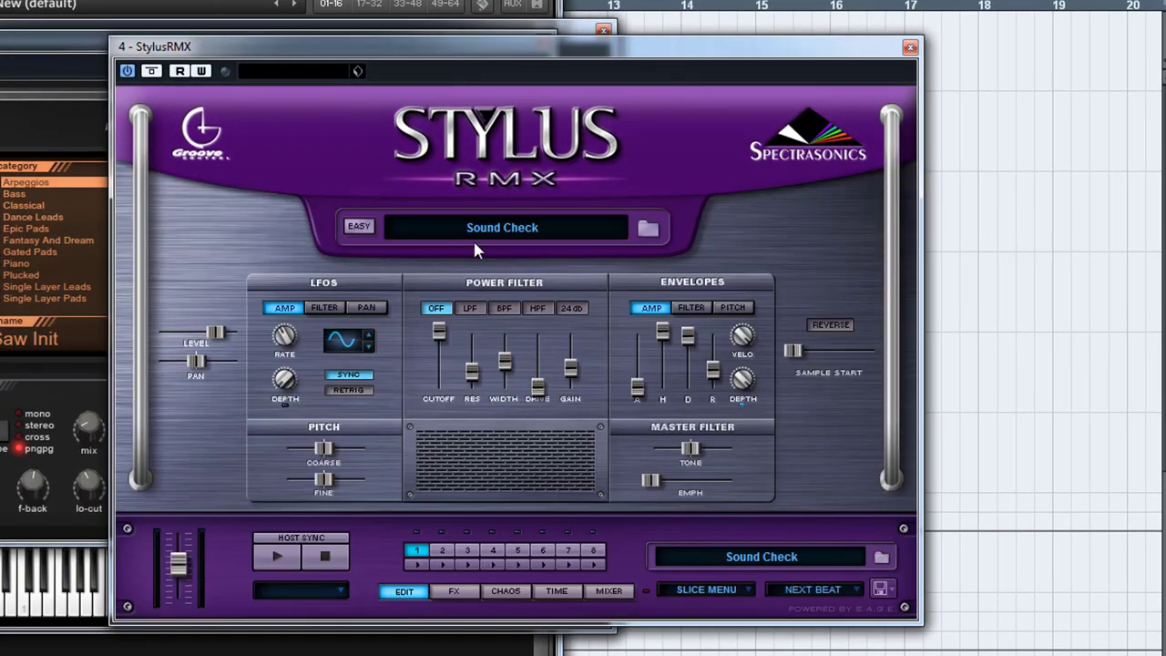
# Open the StylusRMX sound browser, switch the directory to User Libraries and briefly audition the 110 Infiltration element from Action Drums
pyautogui.click(480, 233)
pyautogui.click(246, 176)
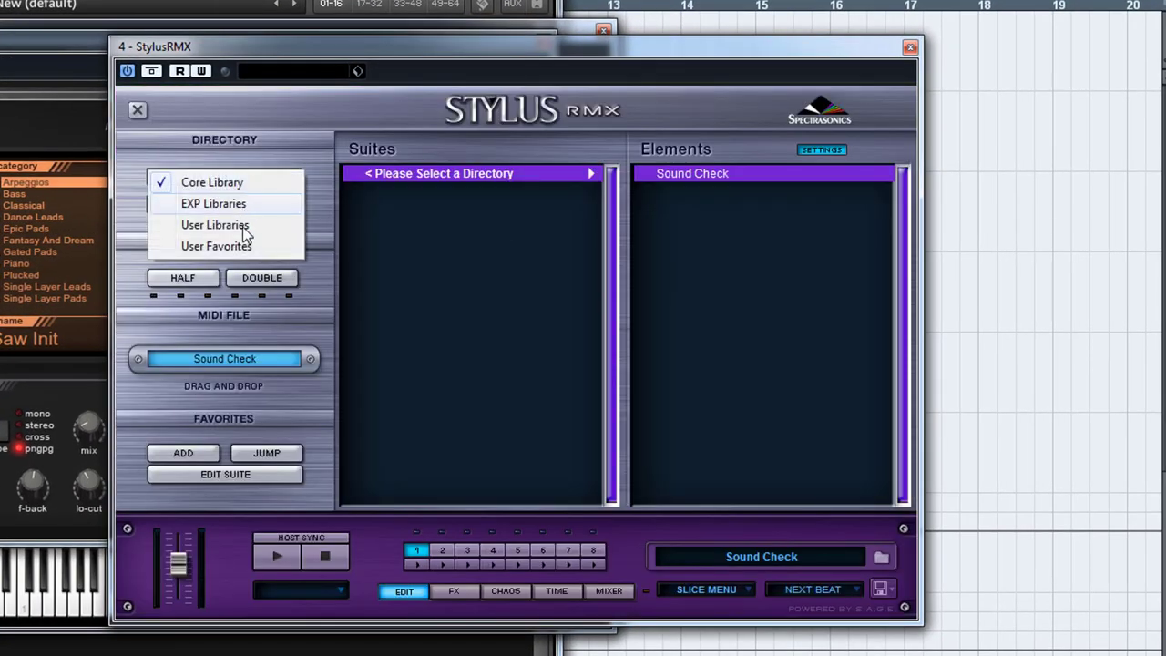
pyautogui.click(244, 232)
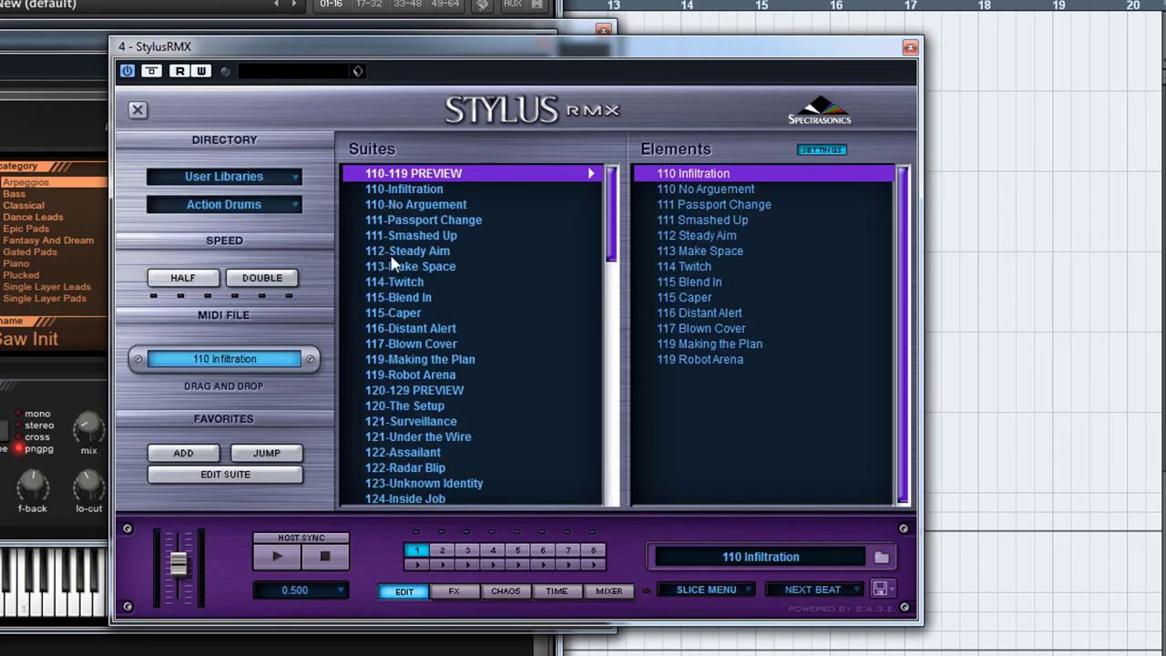
pyautogui.click(267, 563)
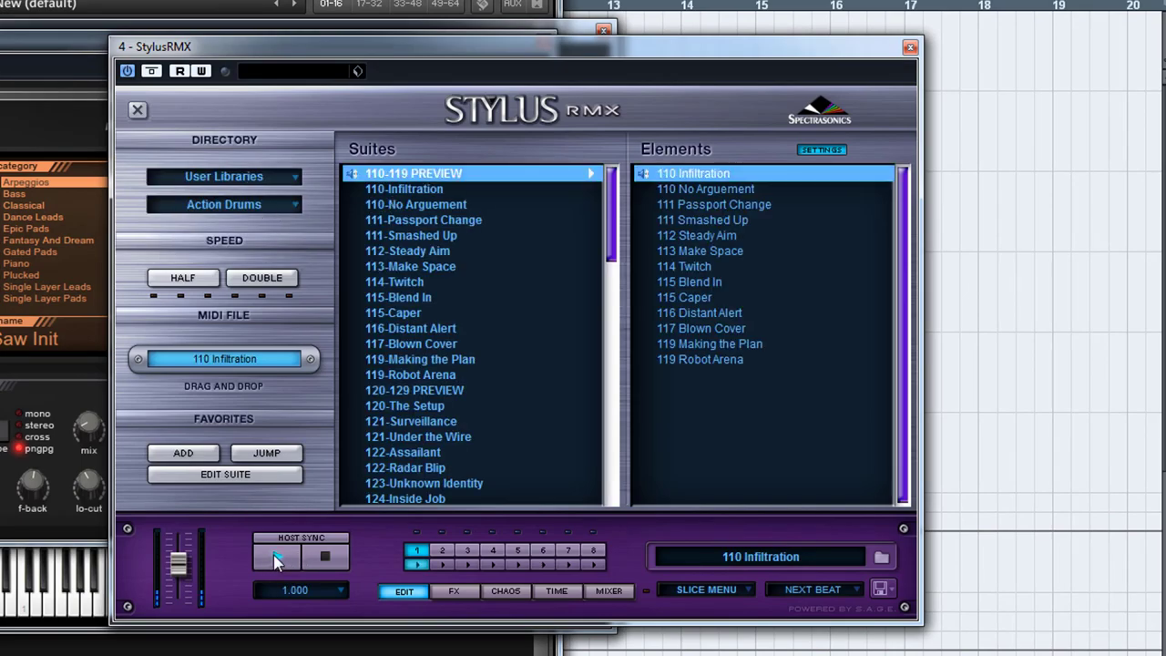
pyautogui.click(276, 562)
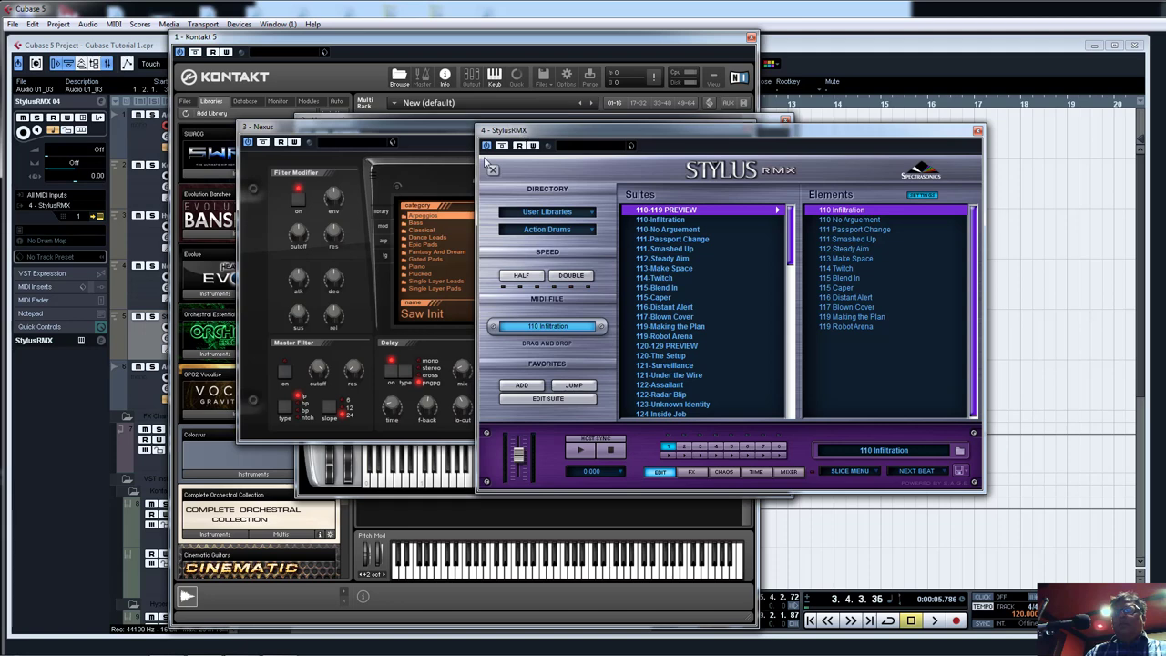
# Move the StylusRMX window over the other instrument windows and shift the VST Instruments rack slightly farther away from them
pyautogui.moveTo(546, 130); pyautogui.dragTo(324, 175)
pyautogui.moveTo(491, 186); pyautogui.dragTo(459, 188)
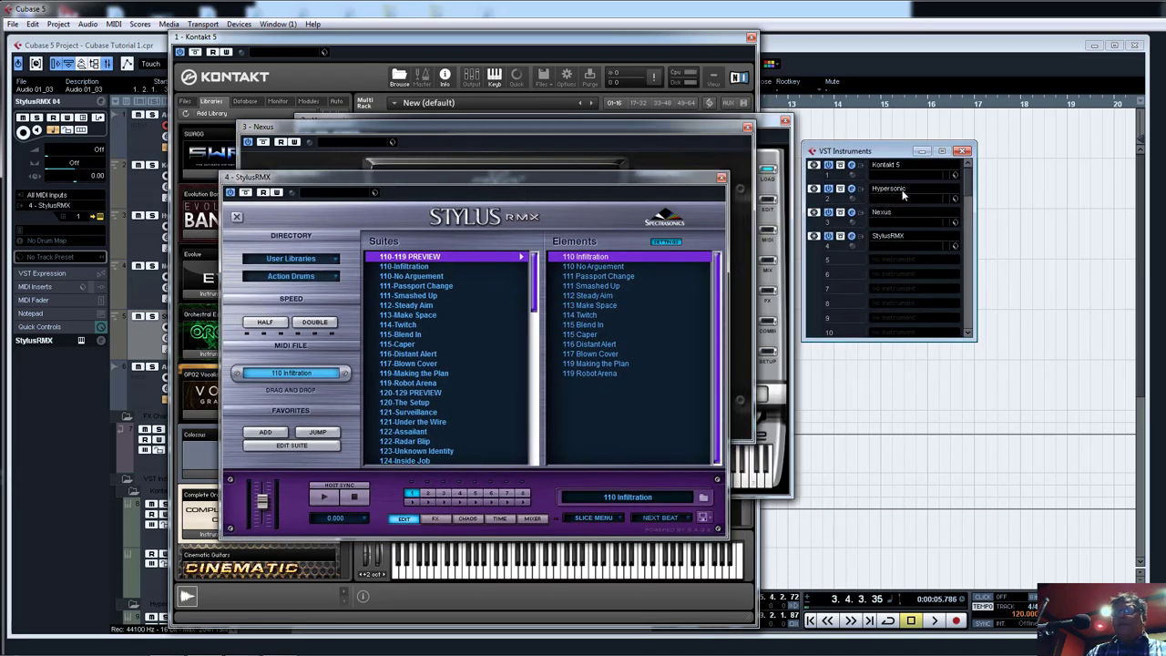
pyautogui.moveTo(867, 157); pyautogui.dragTo(882, 156)
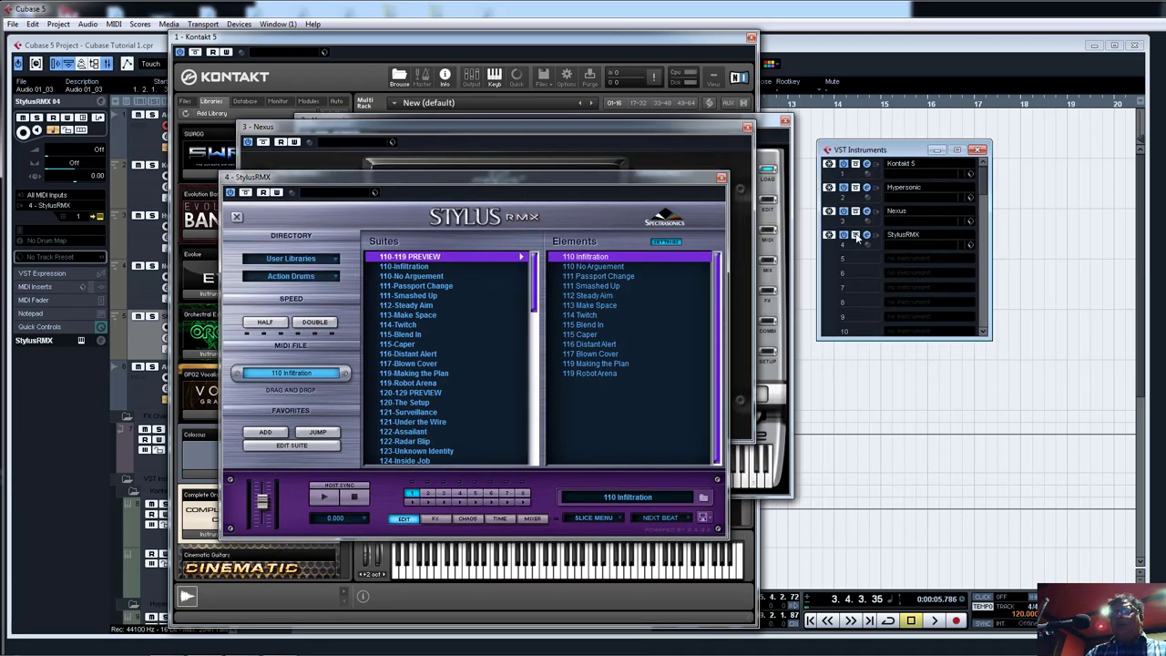